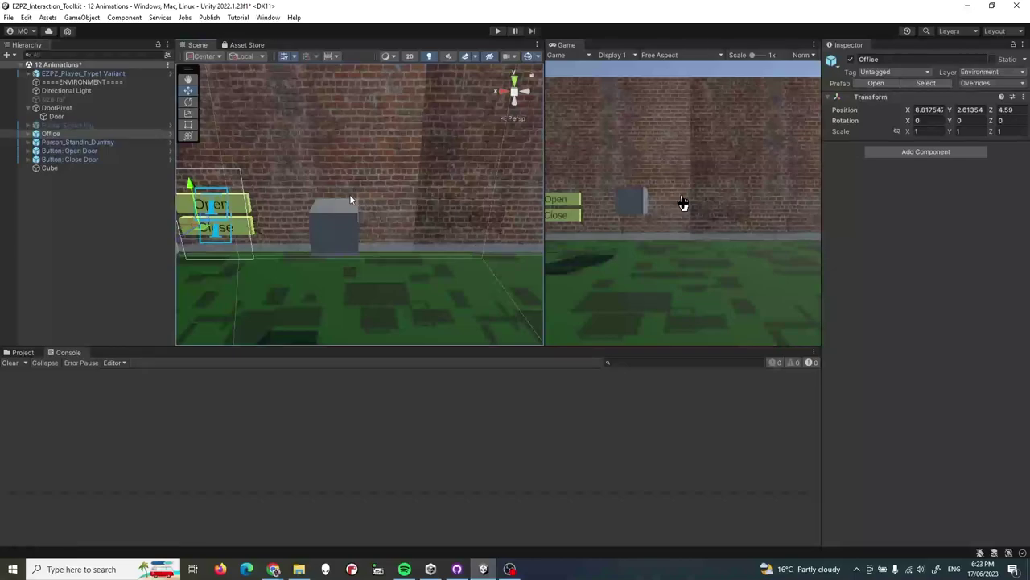
# - Select the Cube in the Hierarchy so its properties show in the Inspector
pyautogui.click(76, 167)
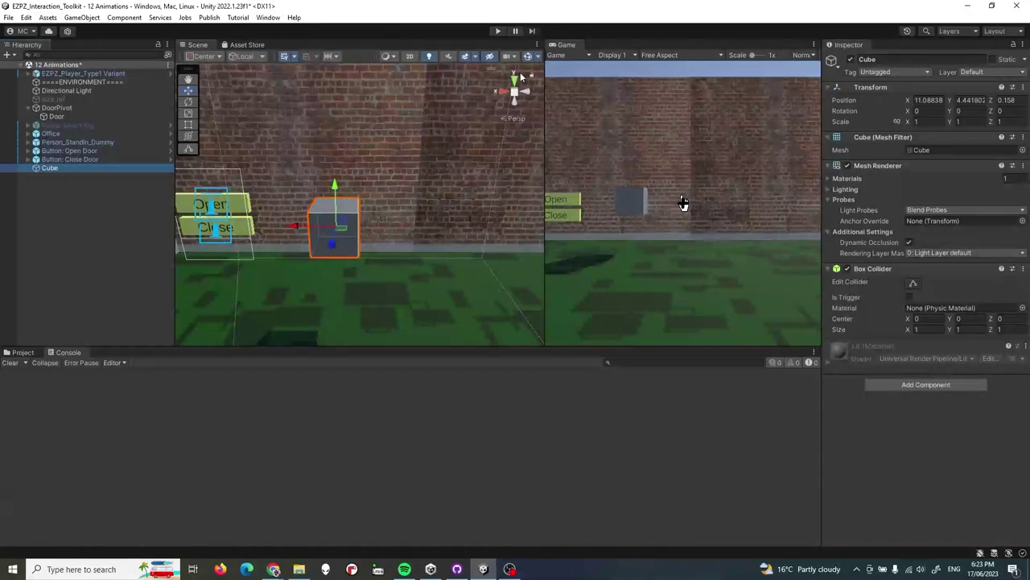
# - Open the Animation window and dock it beside the Project and Console panels
pyautogui.click(277, 20)
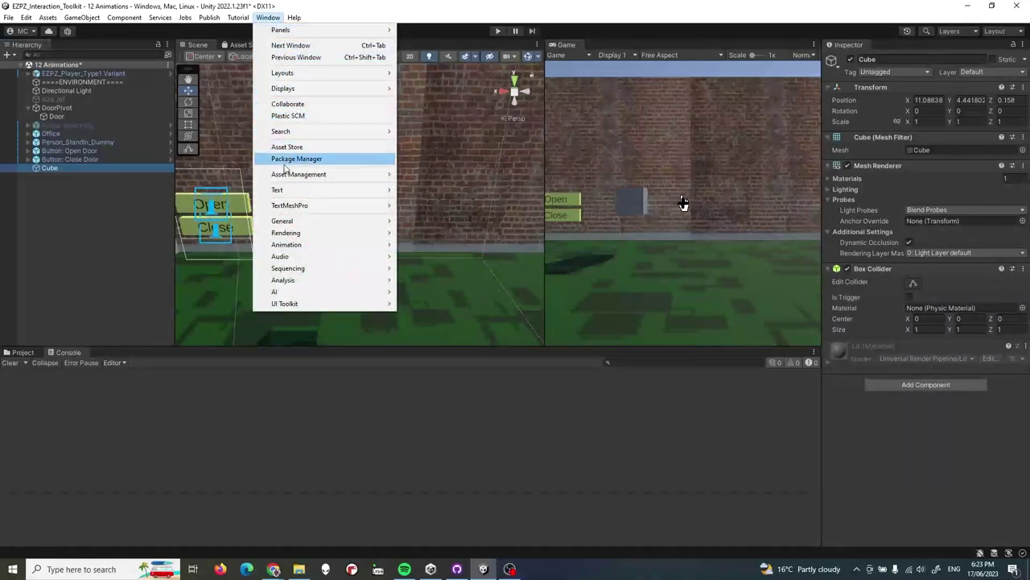
pyautogui.moveTo(308, 245)
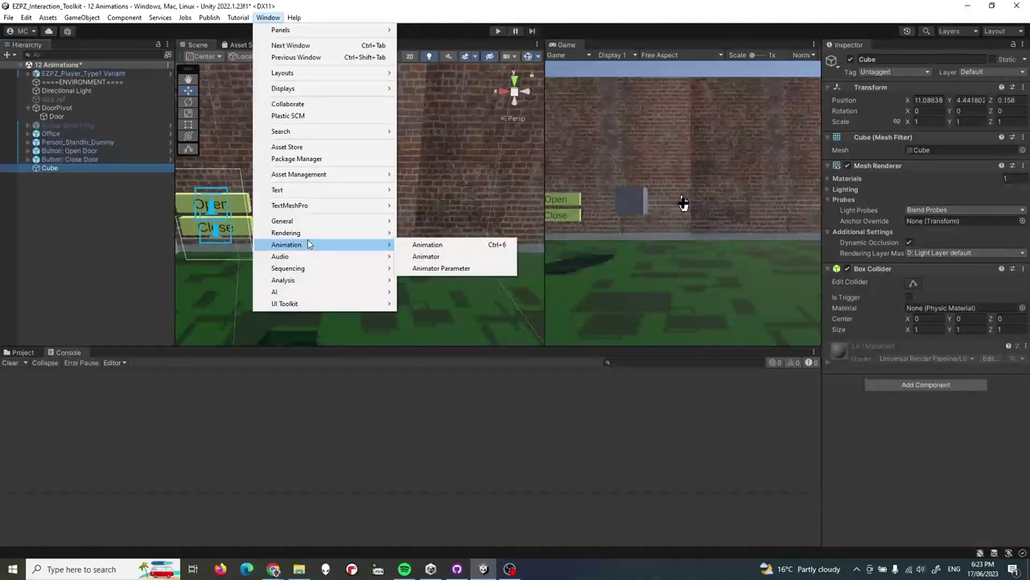
pyautogui.click(426, 245)
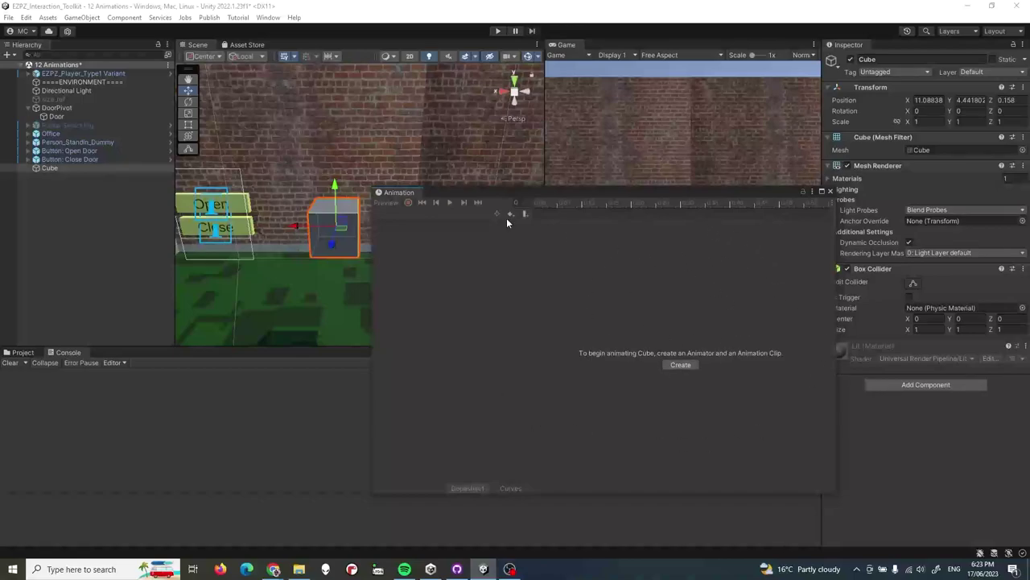
pyautogui.moveTo(400, 192); pyautogui.dragTo(161, 352)
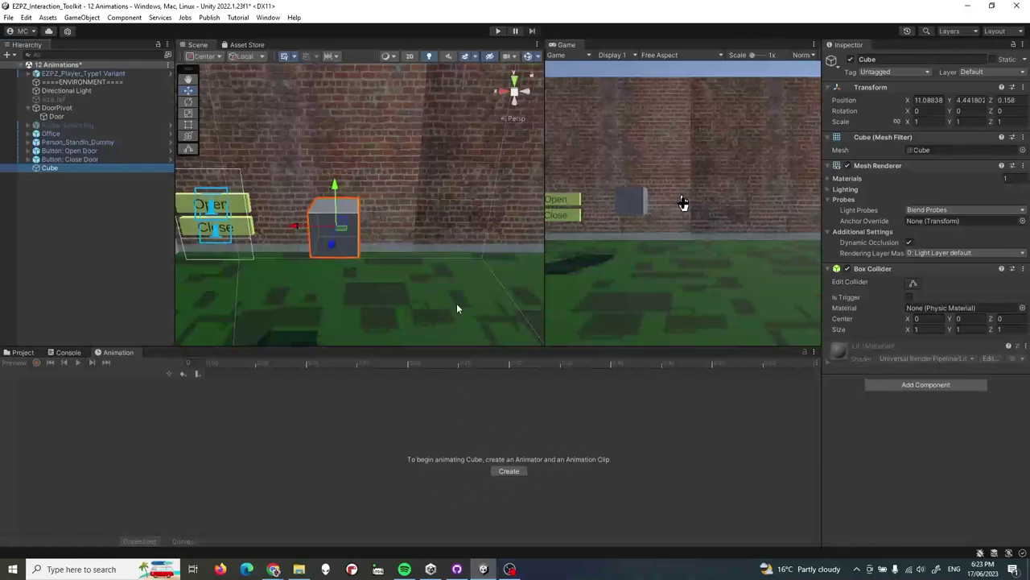
# - Create a new animation clip for the Cube and save it as 'Cube Test.anim'
pyautogui.click(507, 471)
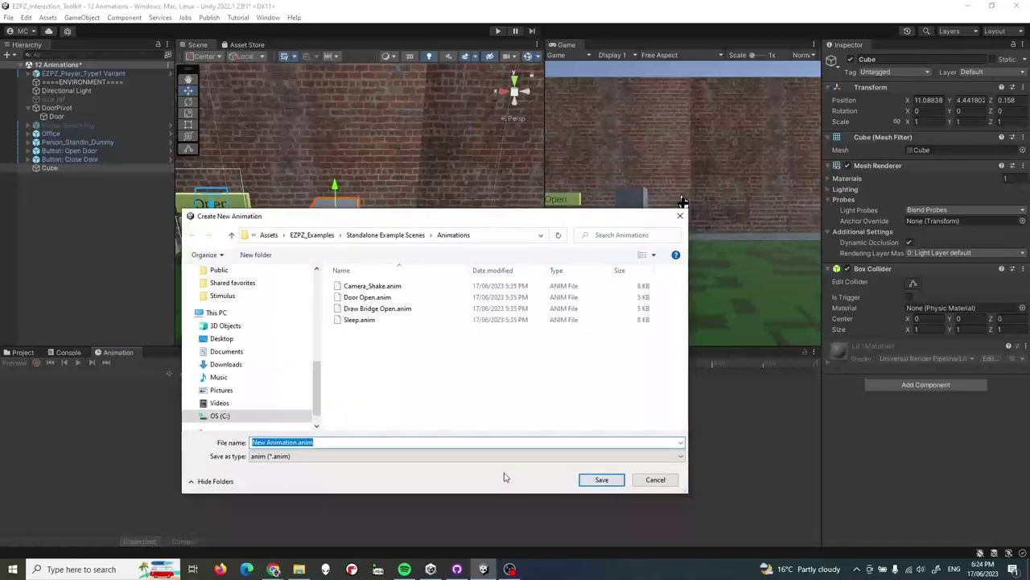
pyautogui.click(298, 442)
pyautogui.moveTo(299, 442); pyautogui.dragTo(288, 441)
pyautogui.hotkey('shift', 'Home')
pyautogui.write('Cute T')
pyautogui.press('Left')
pyautogui.press('Left')
pyautogui.press('Left')
pyautogui.press('BackSpace')
pyautogui.write('b')
pyautogui.press('Right')
pyautogui.press('Right')
pyautogui.press('Right')
pyautogui.write('est')
pyautogui.click(605, 481)
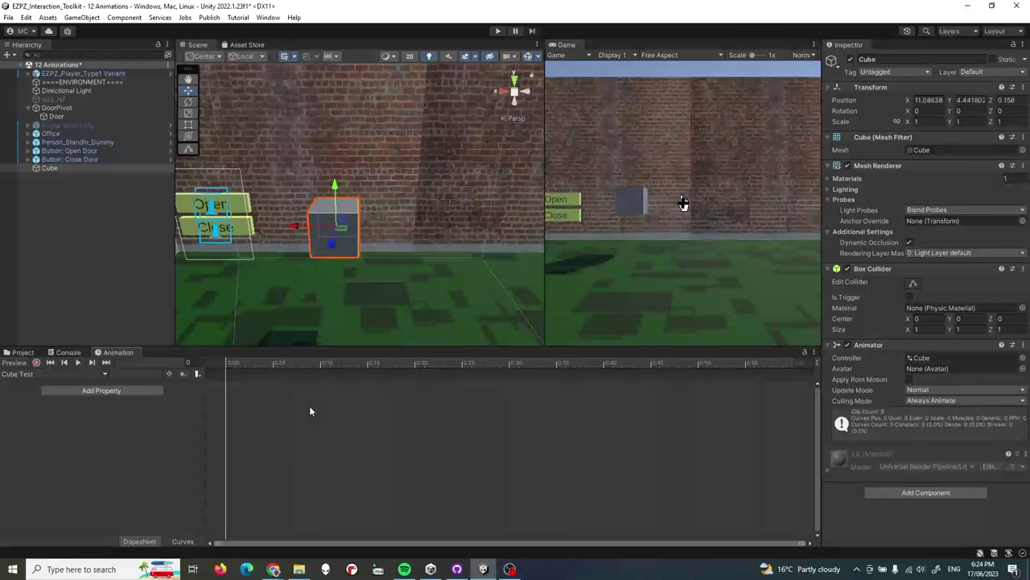
# - With recording on, lower the Cube to Y 3.85 to key its frame-0 position
pyautogui.click(36, 363)
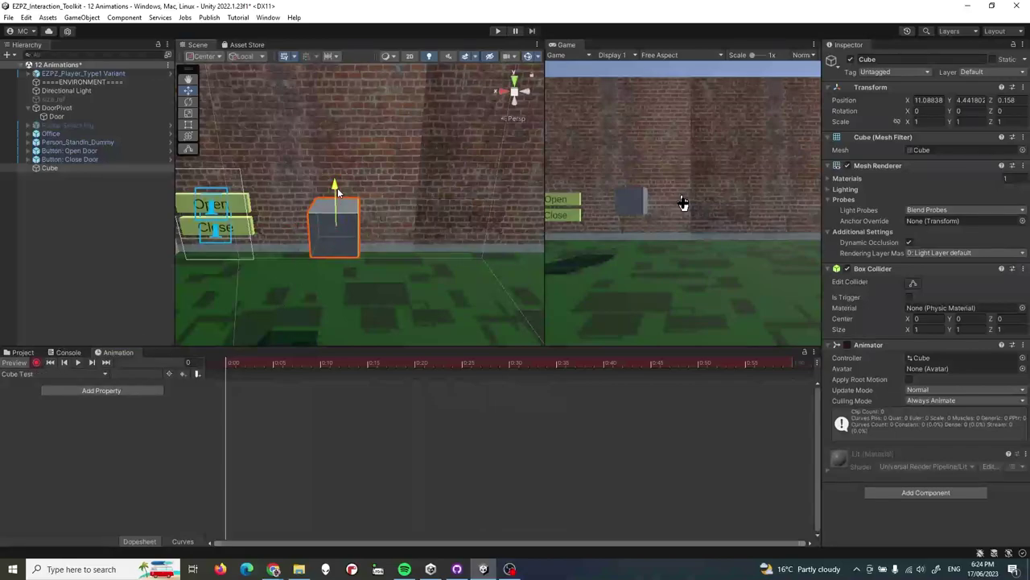
pyautogui.moveTo(338, 191); pyautogui.dragTo(337, 210)
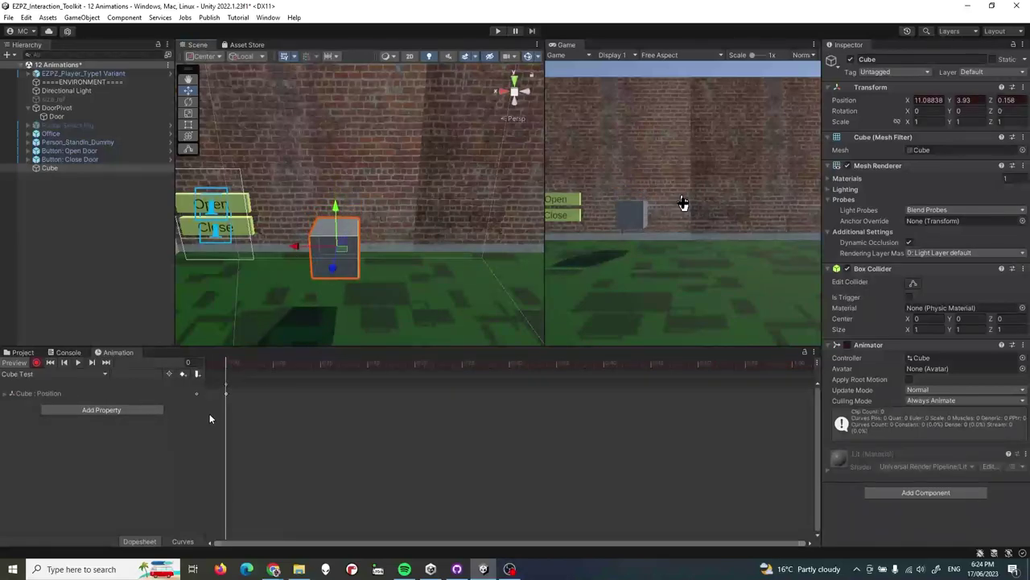
pyautogui.click(4, 393)
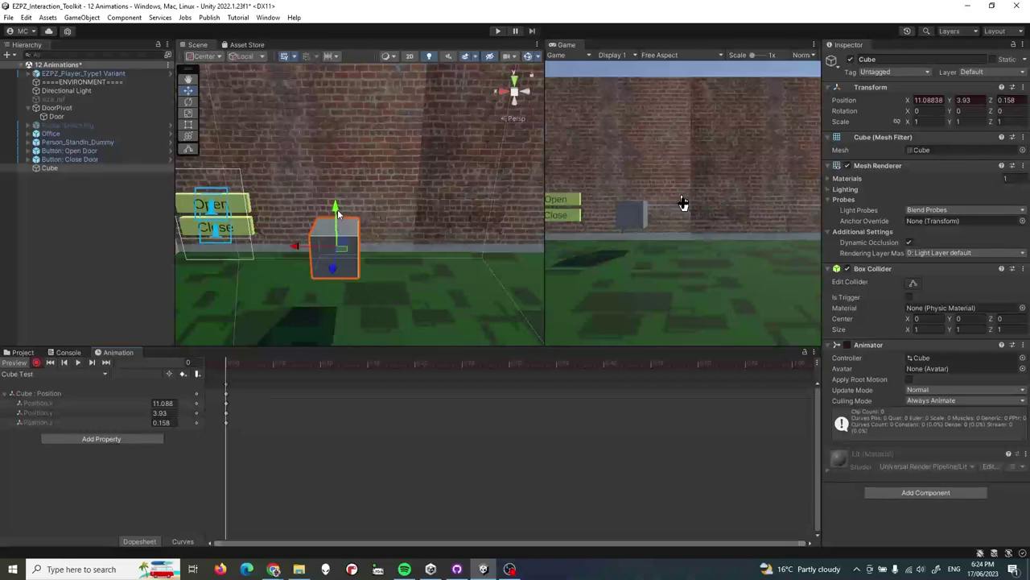
pyautogui.moveTo(338, 230); pyautogui.dragTo(335, 210)
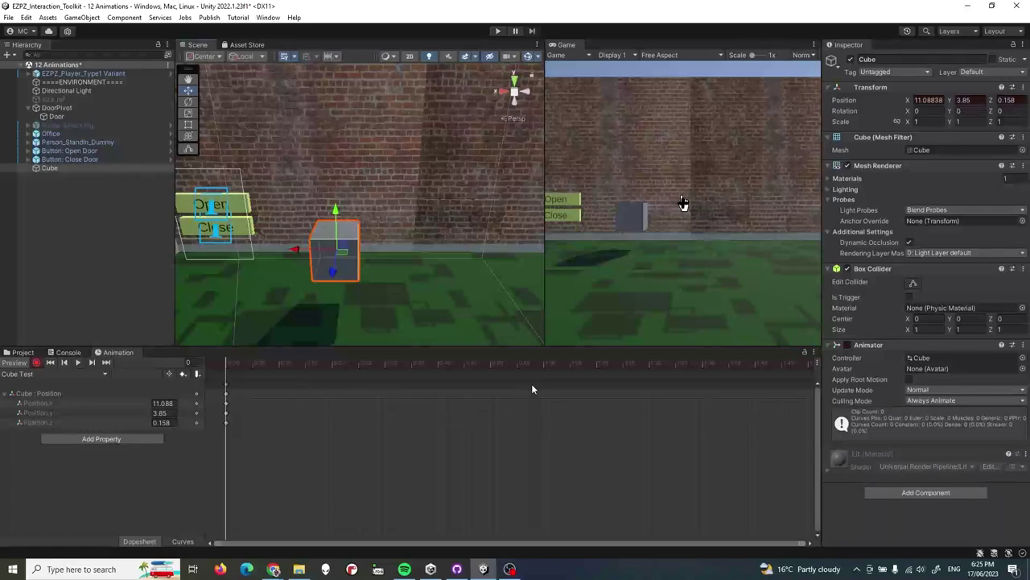
# - At frame 60, raise the Cube to Y 4.59, then scrub back to preview the rise
pyautogui.click(544, 365)
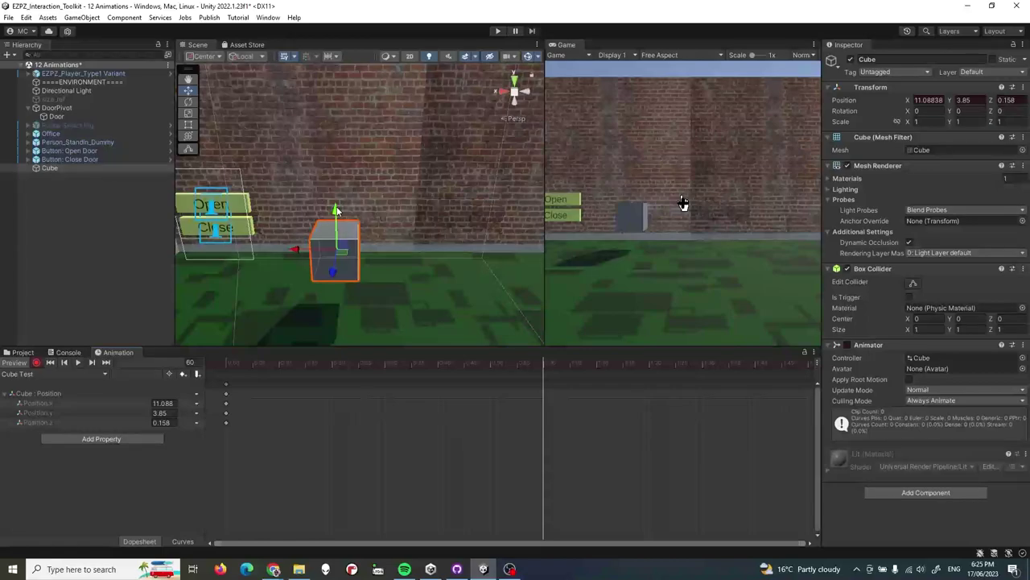
pyautogui.moveTo(337, 211); pyautogui.dragTo(336, 174)
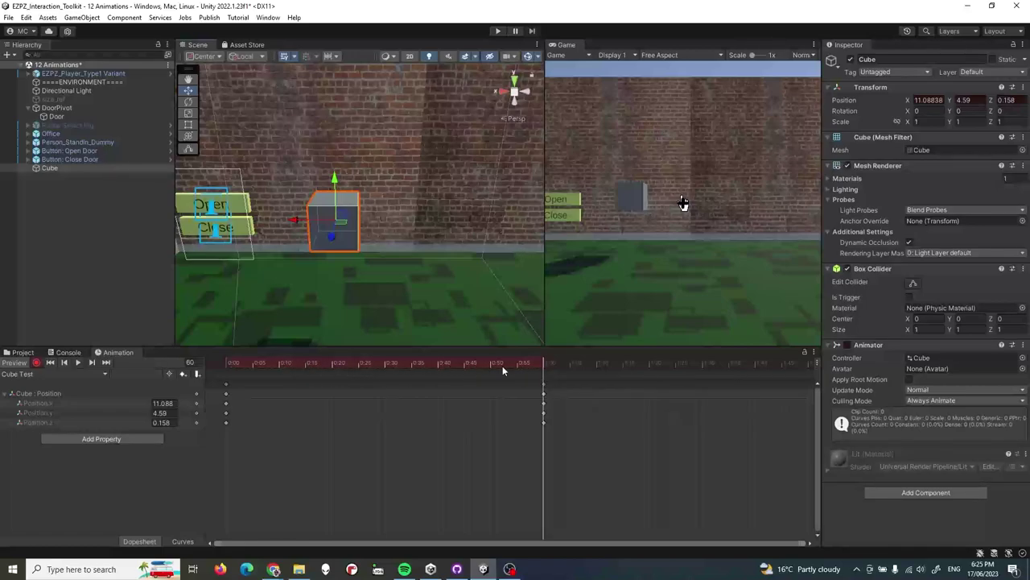
pyautogui.moveTo(531, 371); pyautogui.dragTo(226, 379)
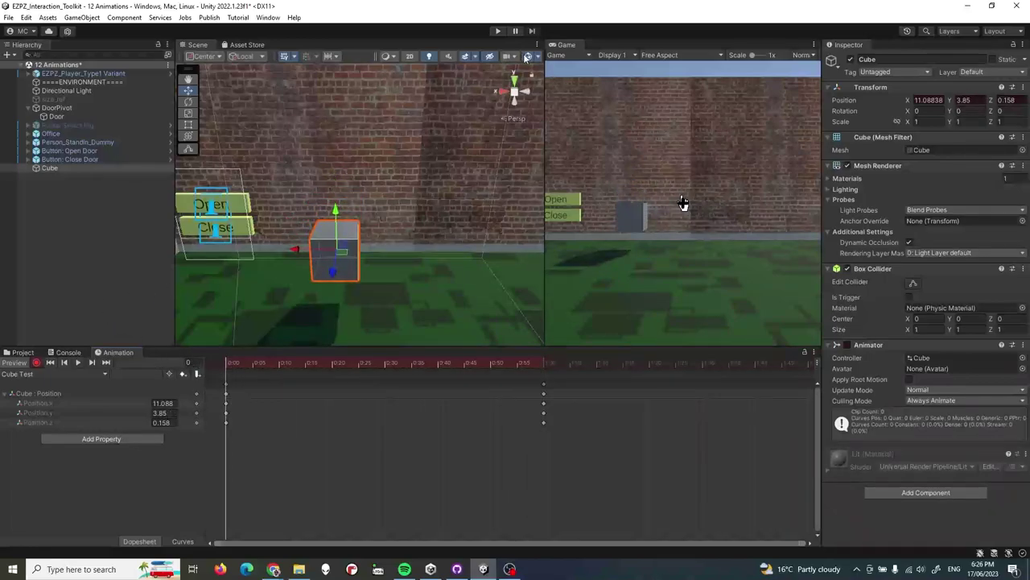
pyautogui.click(497, 30)
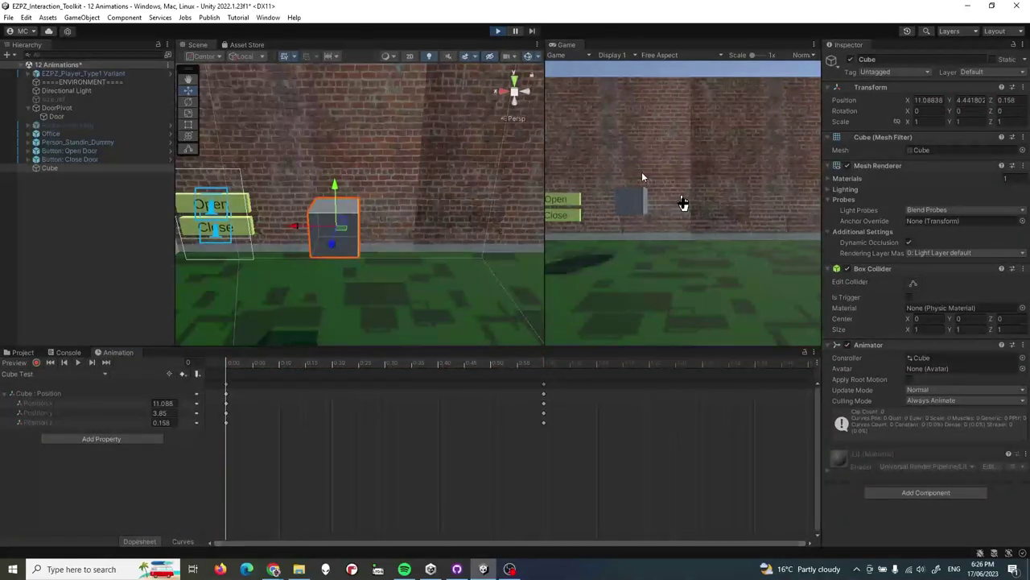
pyautogui.click(641, 172)
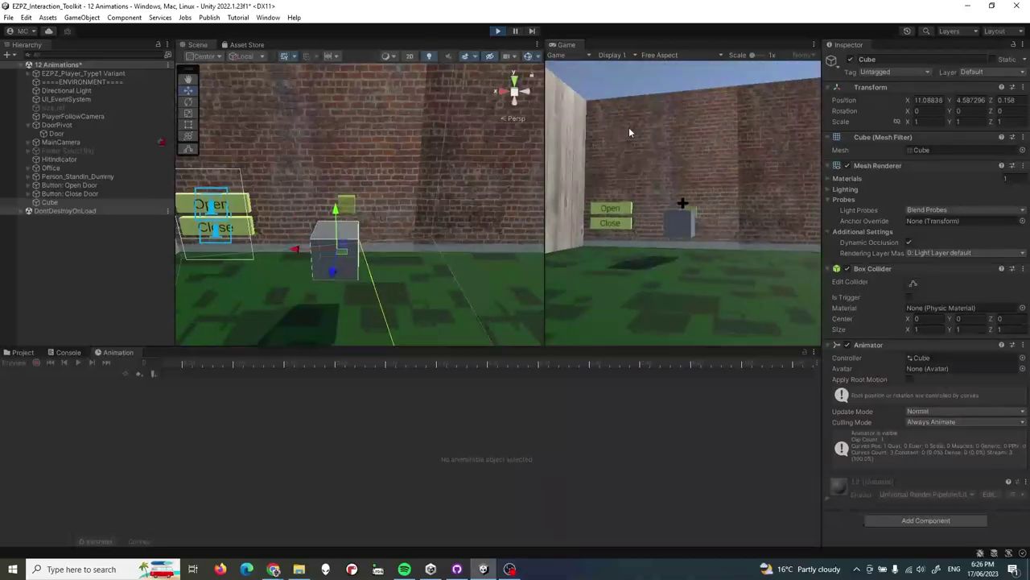
pyautogui.click(497, 30)
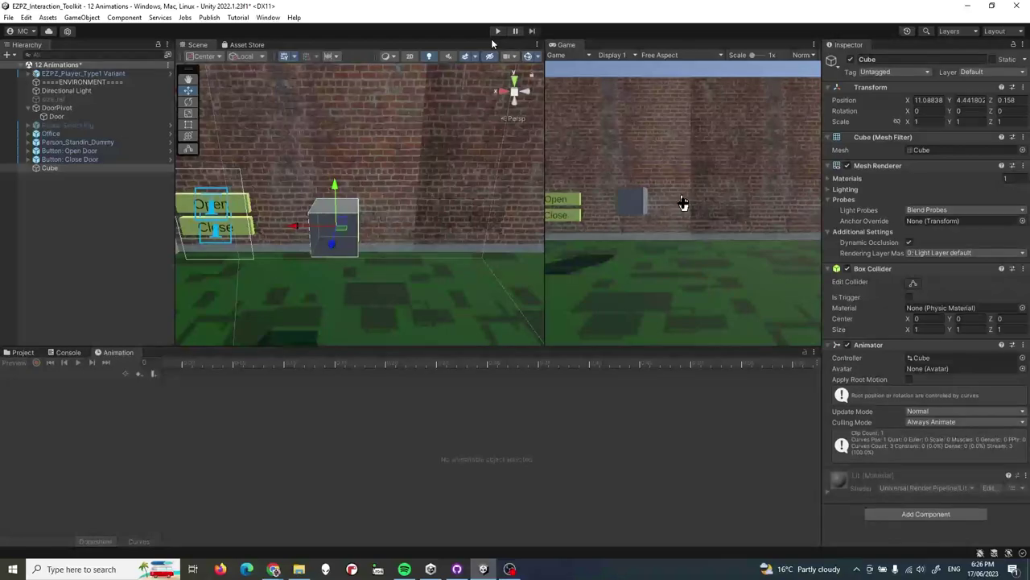
# - Paste the starting position keyframes at frame 120 (2:00) so the clip loops
pyautogui.click(67, 160)
pyautogui.click(68, 169)
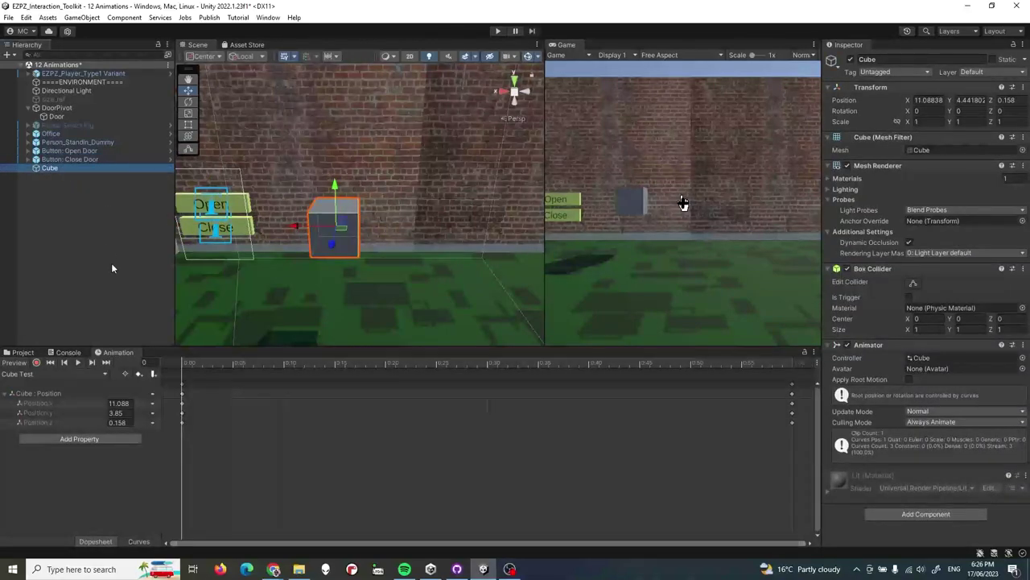
pyautogui.scroll(-6, 462, 446)
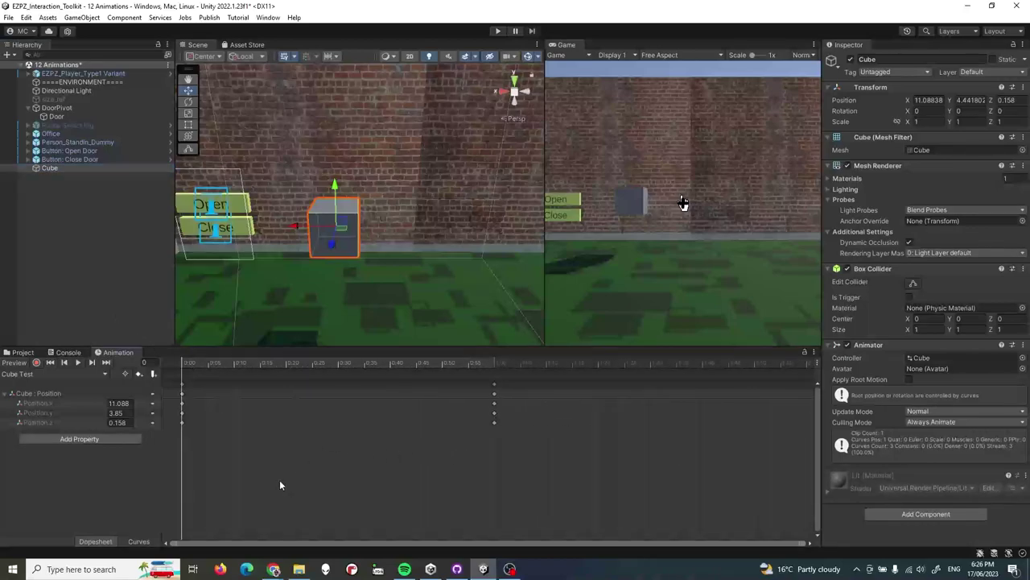
pyautogui.moveTo(282, 485); pyautogui.dragTo(171, 377)
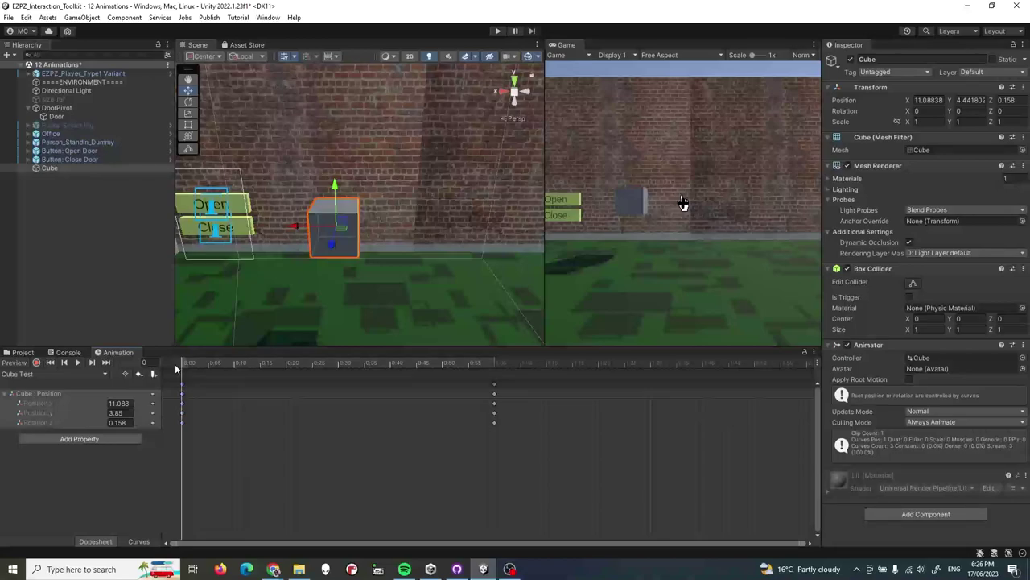
pyautogui.scroll(-1, 766, 416)
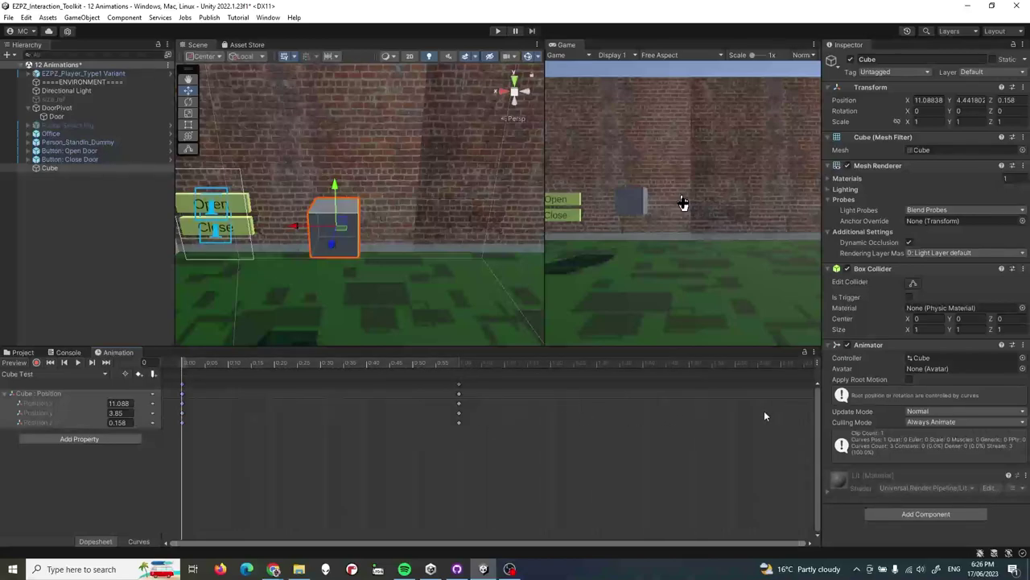
pyautogui.click(736, 363)
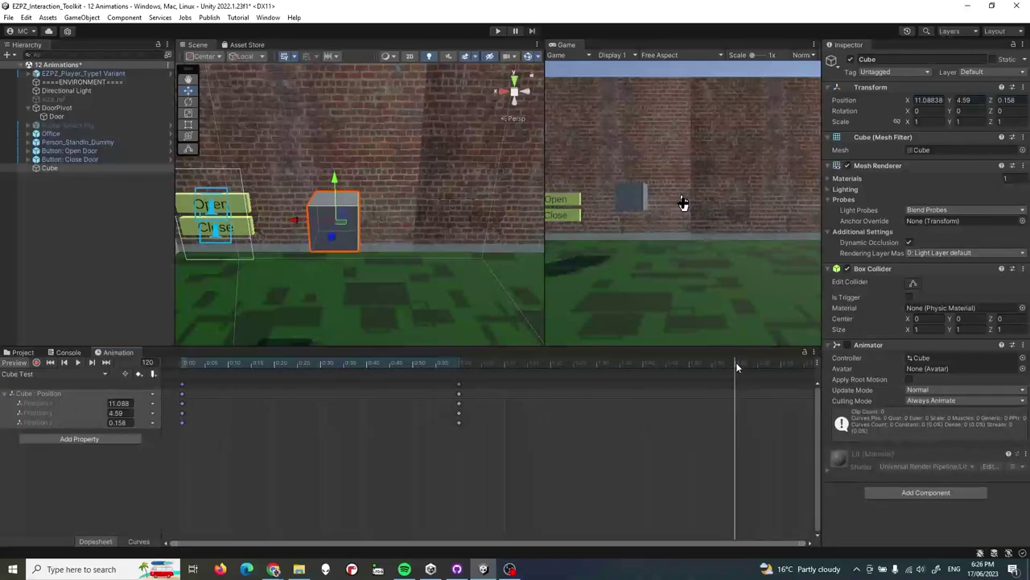
pyautogui.hotkey('ctrl', 'v')
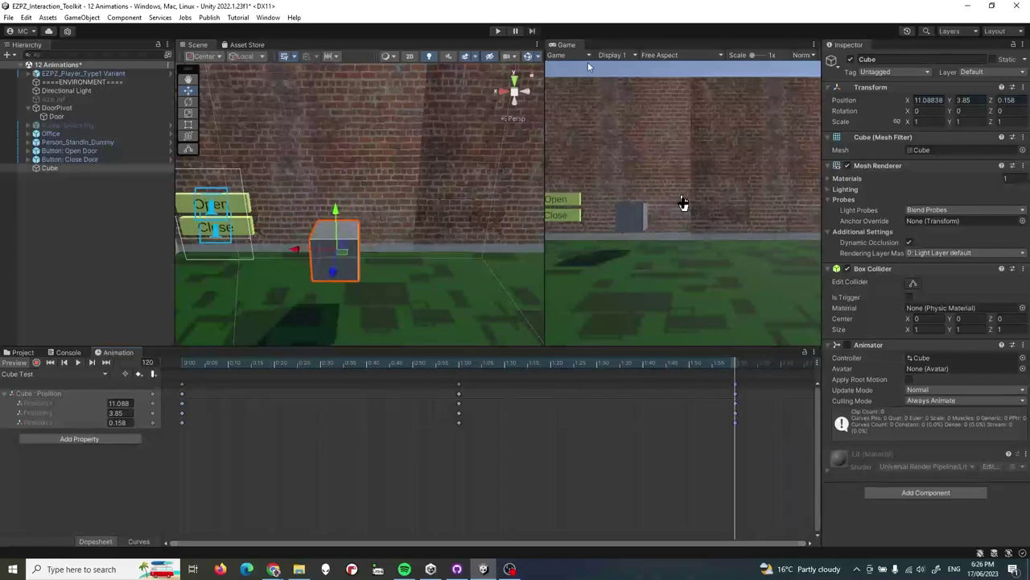
# - Test the looping cube in Play mode, then stop and reselect the Cube
pyautogui.click(497, 30)
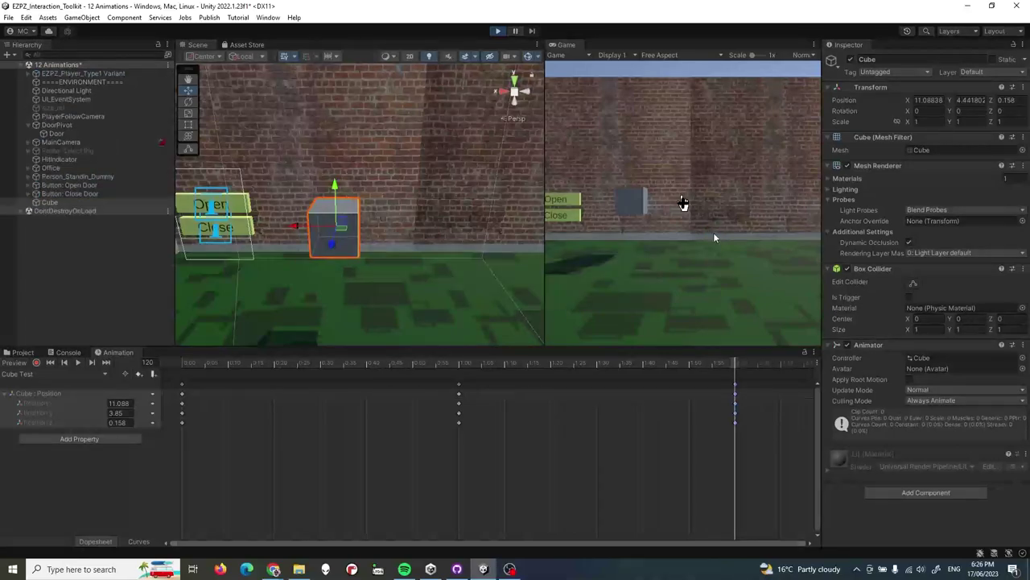
pyautogui.click(708, 238)
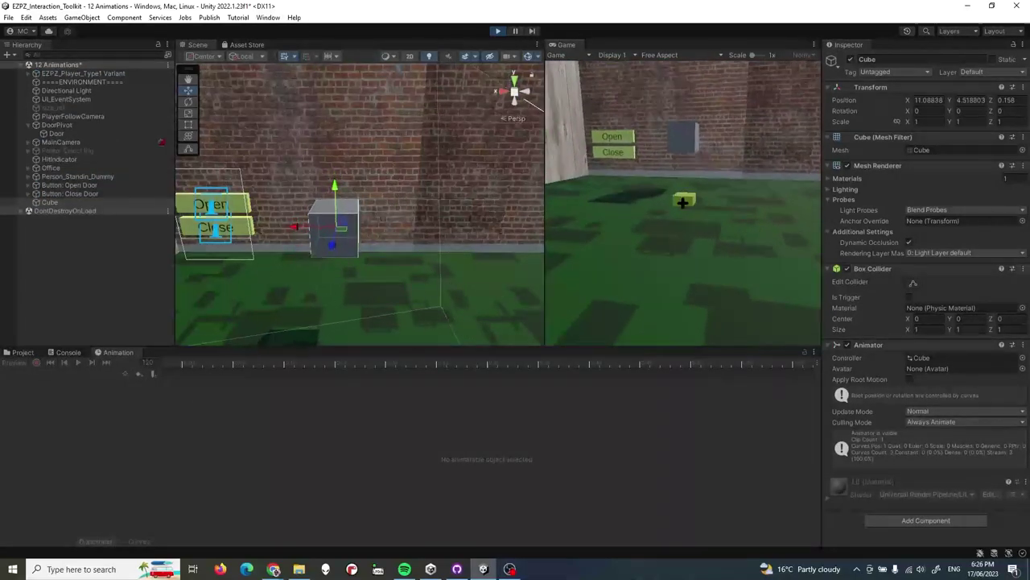
pyautogui.press('w')
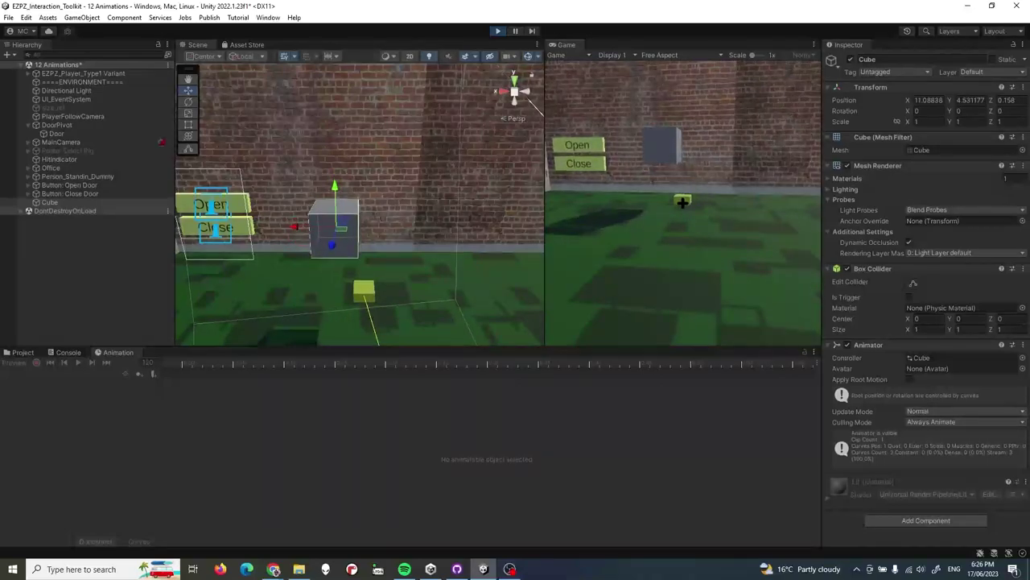
pyautogui.press('Escape')
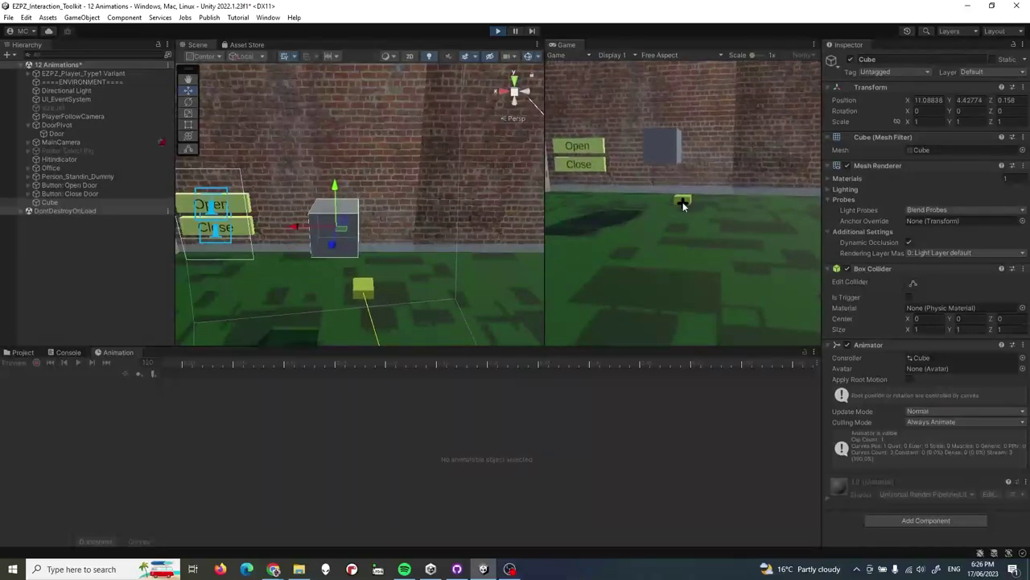
pyautogui.hotkey('ctrl', 'p')
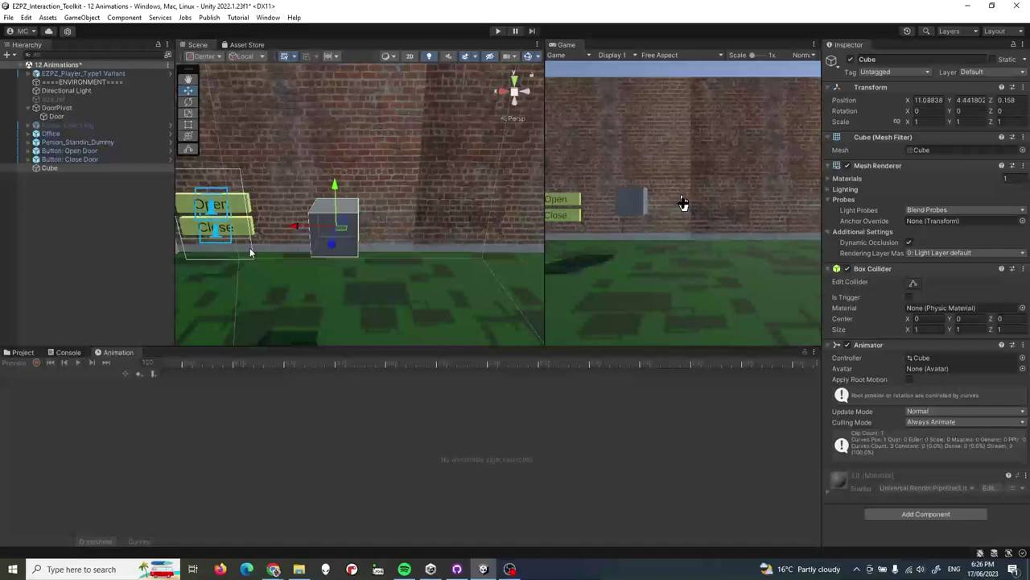
pyautogui.click(64, 167)
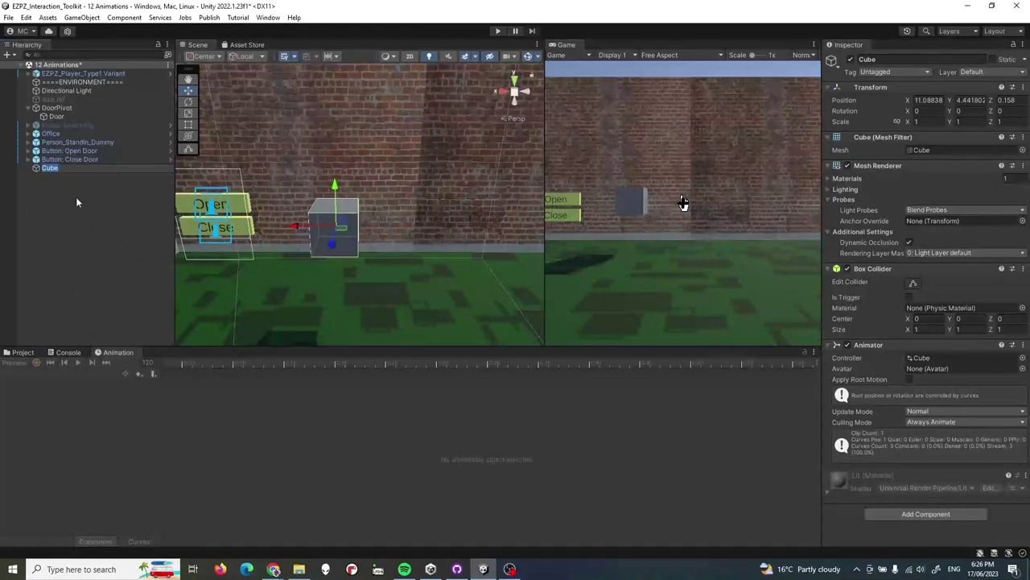
# - Preview the Cube Test clip, then scrub the timeline to around frame 82
pyautogui.click(78, 153)
pyautogui.click(67, 168)
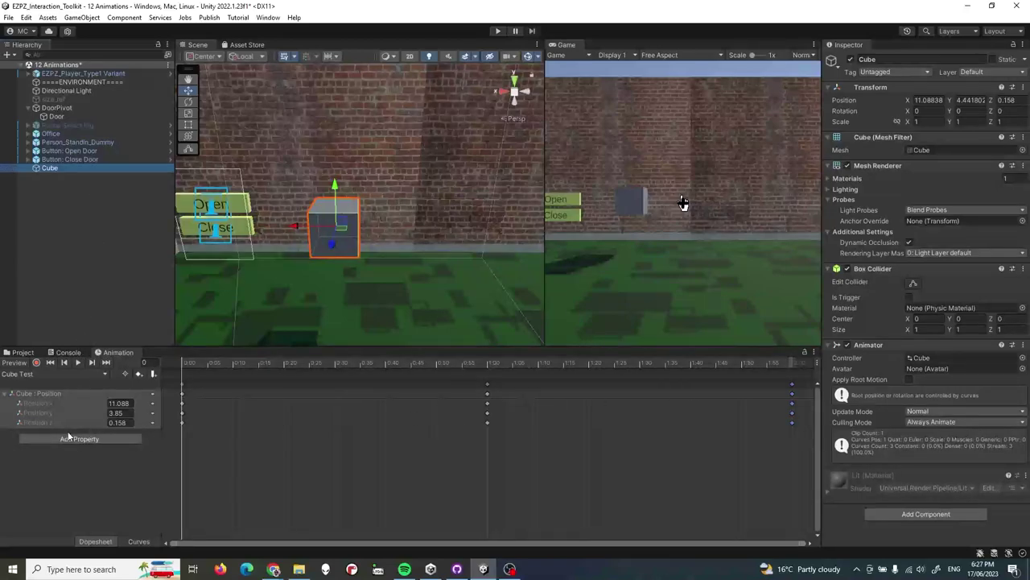
pyautogui.click(78, 363)
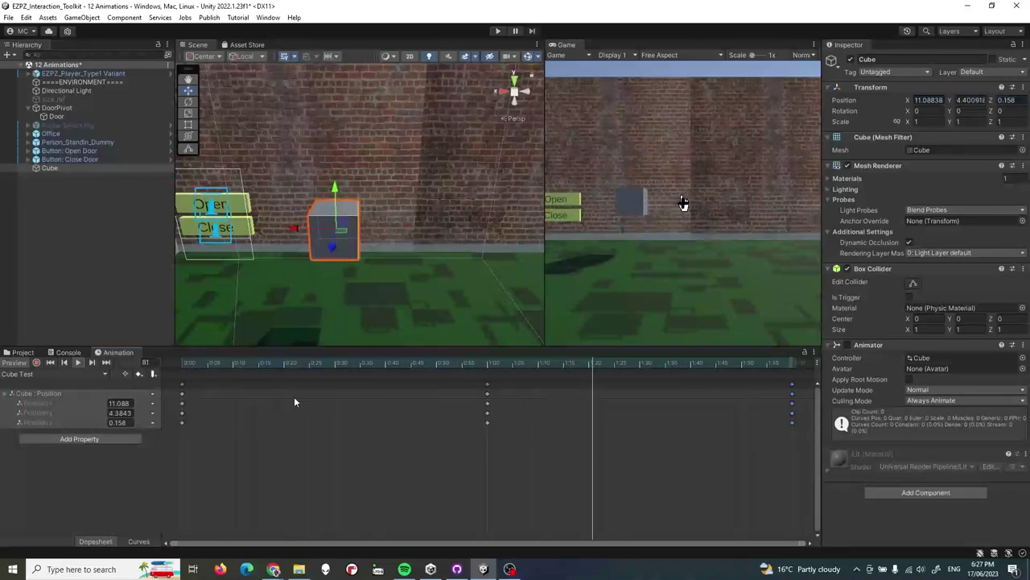
pyautogui.click(78, 362)
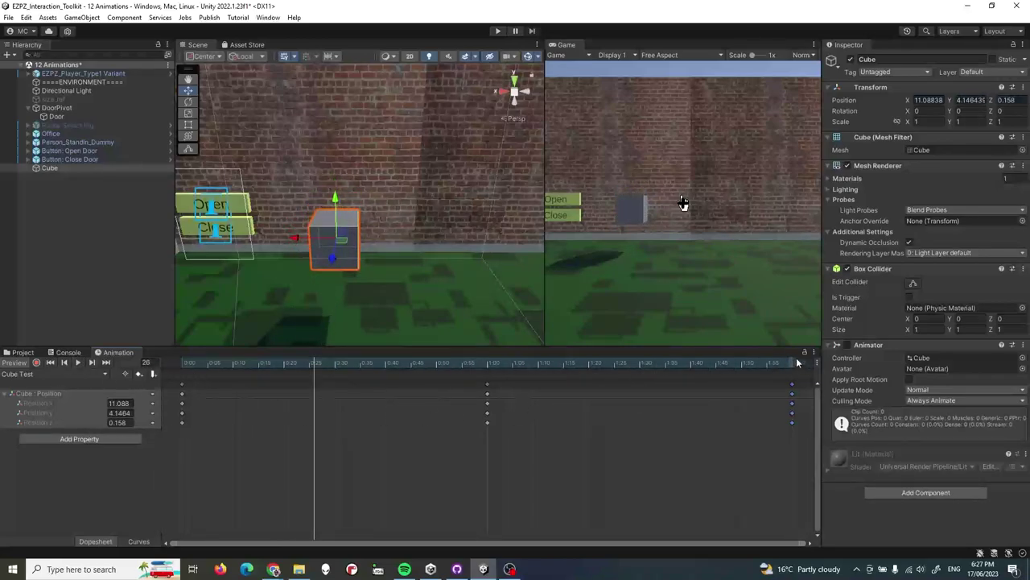
pyautogui.moveTo(294, 363); pyautogui.dragTo(793, 375)
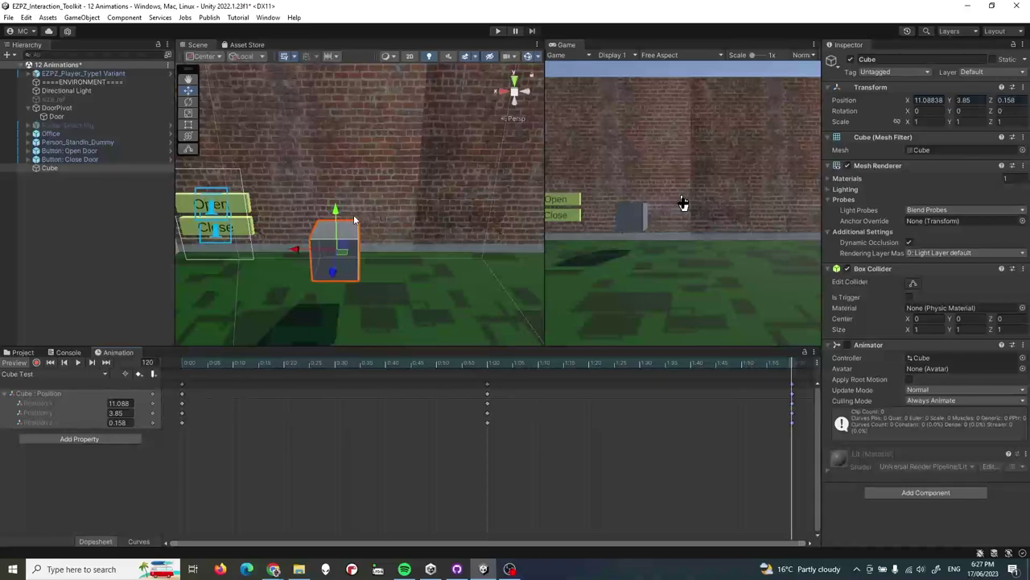
# - Drag the unsplash photo from the Images folder onto the cube to make its material
pyautogui.click(23, 352)
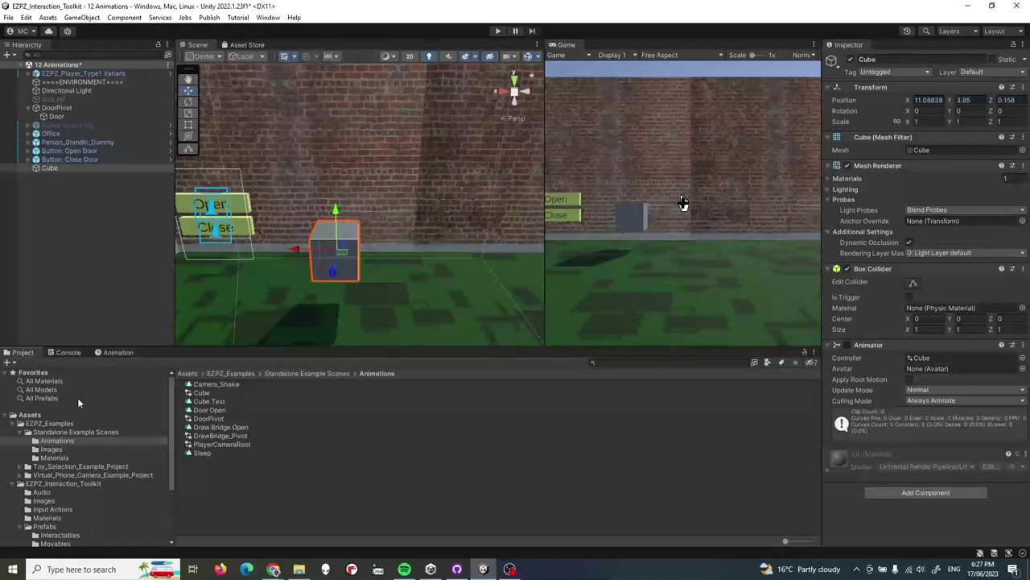
pyautogui.click(61, 449)
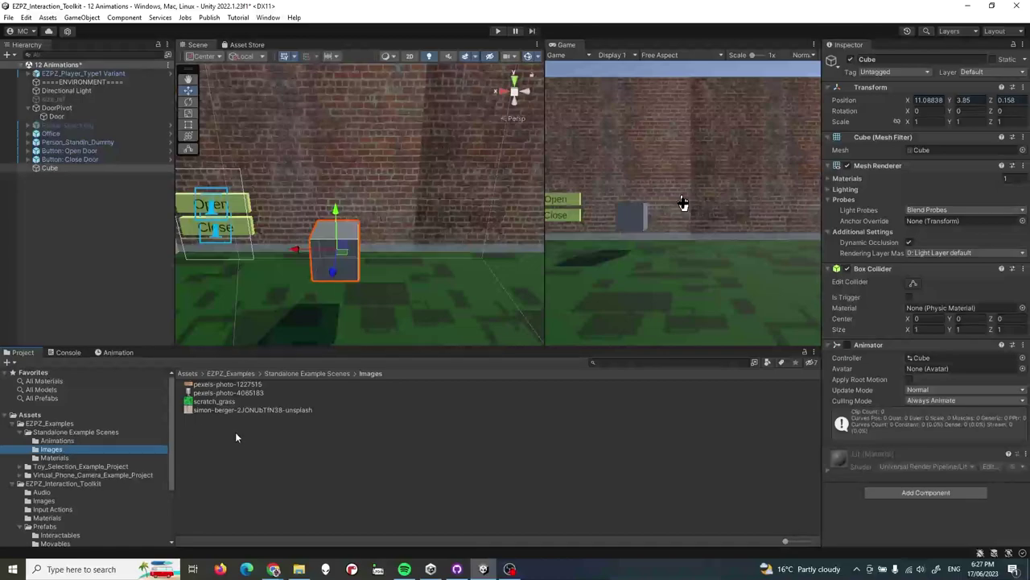
pyautogui.click(271, 409)
pyautogui.moveTo(271, 410); pyautogui.dragTo(338, 259)
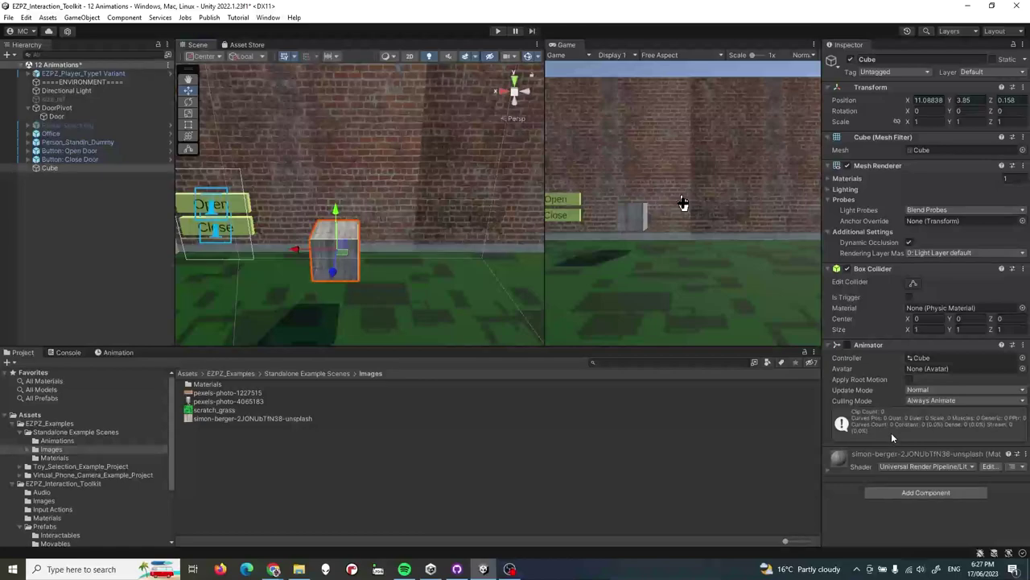
pyautogui.click(834, 466)
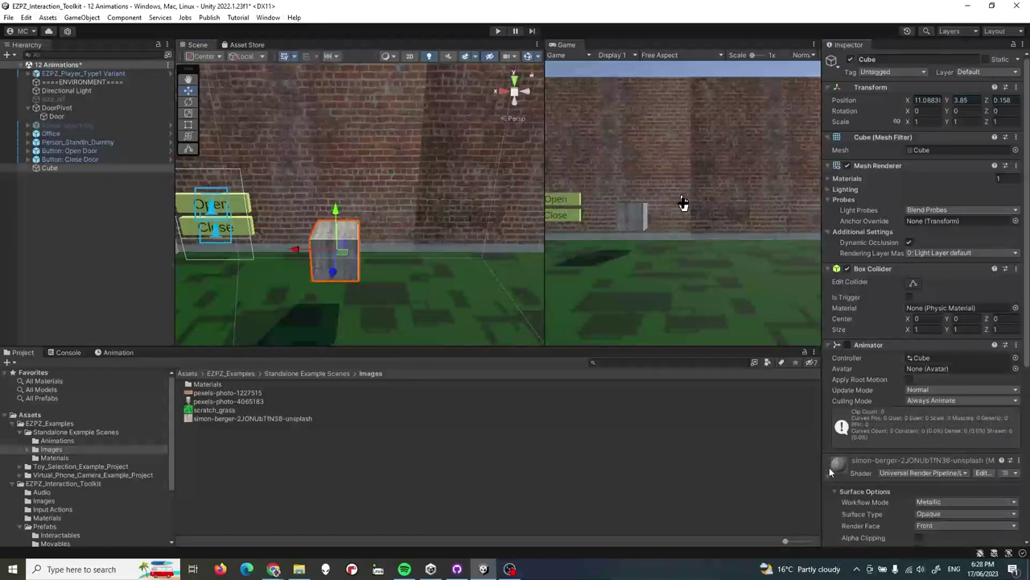
pyautogui.scroll(-3, 902, 474)
pyautogui.scroll(-2, 903, 471)
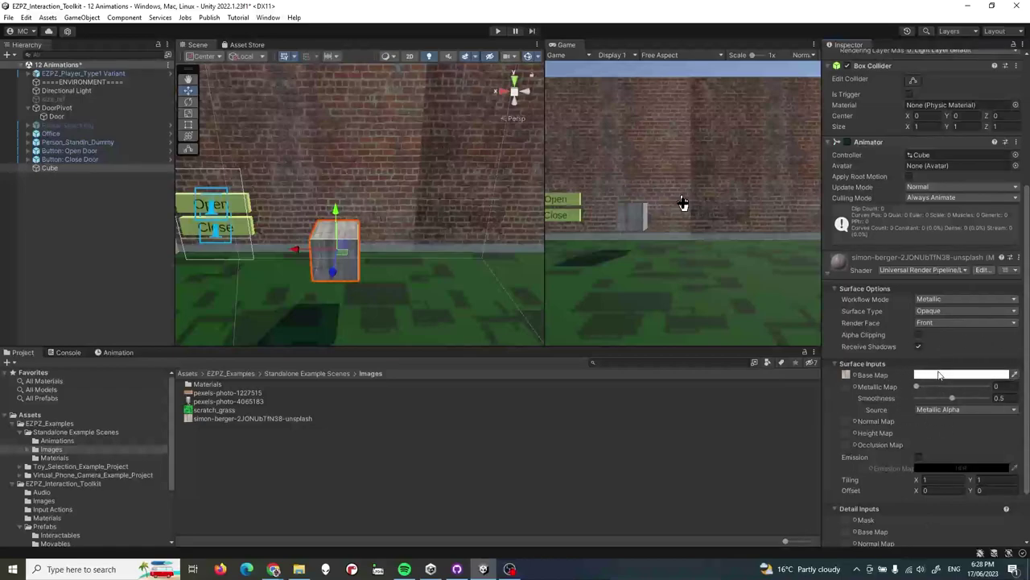
pyautogui.scroll(-2, 949, 380)
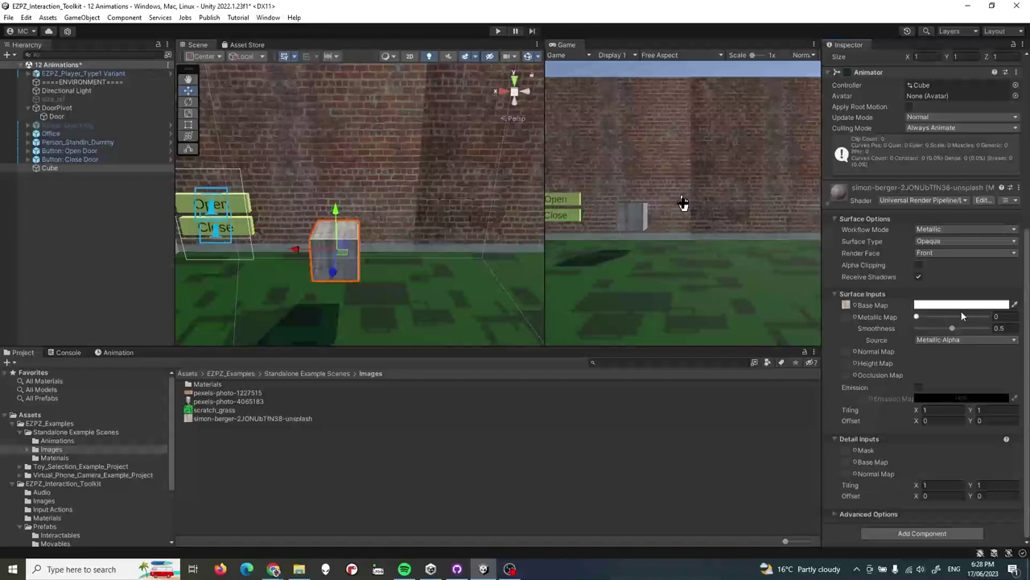
pyautogui.click(960, 306)
pyautogui.click(943, 368)
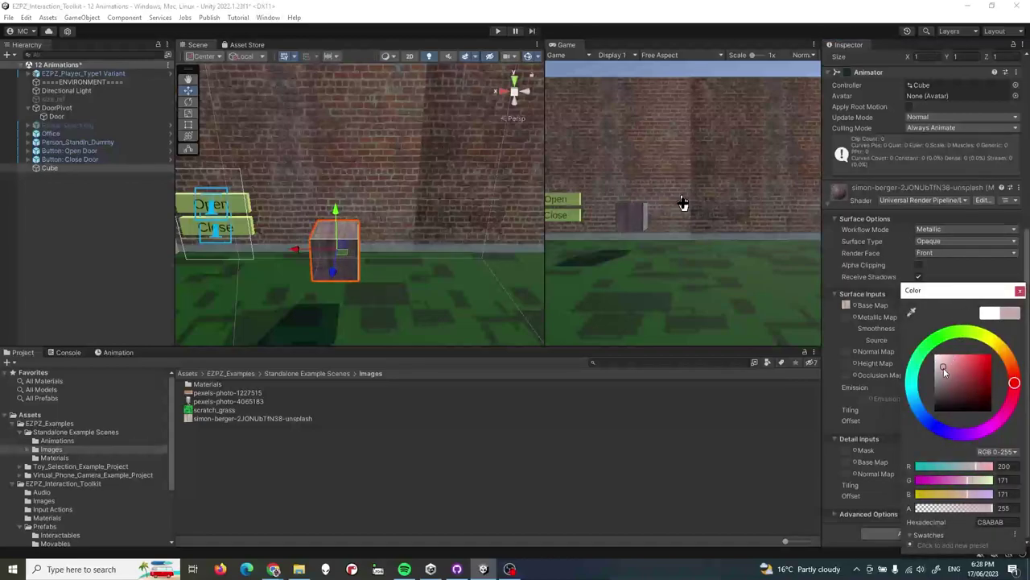
pyautogui.moveTo(944, 368)
pyautogui.mouseDown()
pyautogui.moveTo(928, 354)
pyautogui.moveTo(932, 366)
pyautogui.moveTo(957, 363)
pyautogui.moveTo(928, 375)
pyautogui.moveTo(934, 353)
pyautogui.mouseUp()
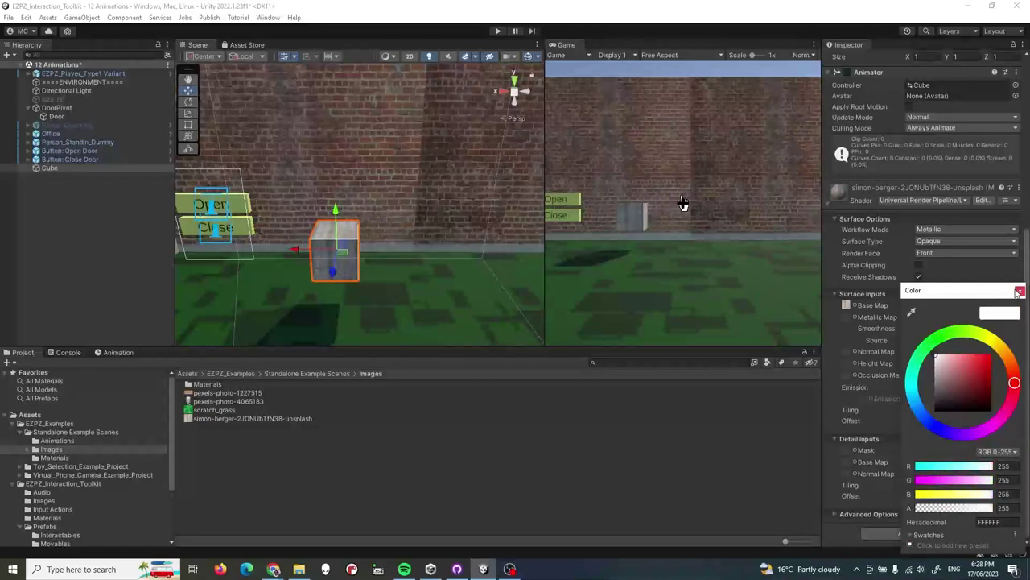
pyautogui.click(1018, 291)
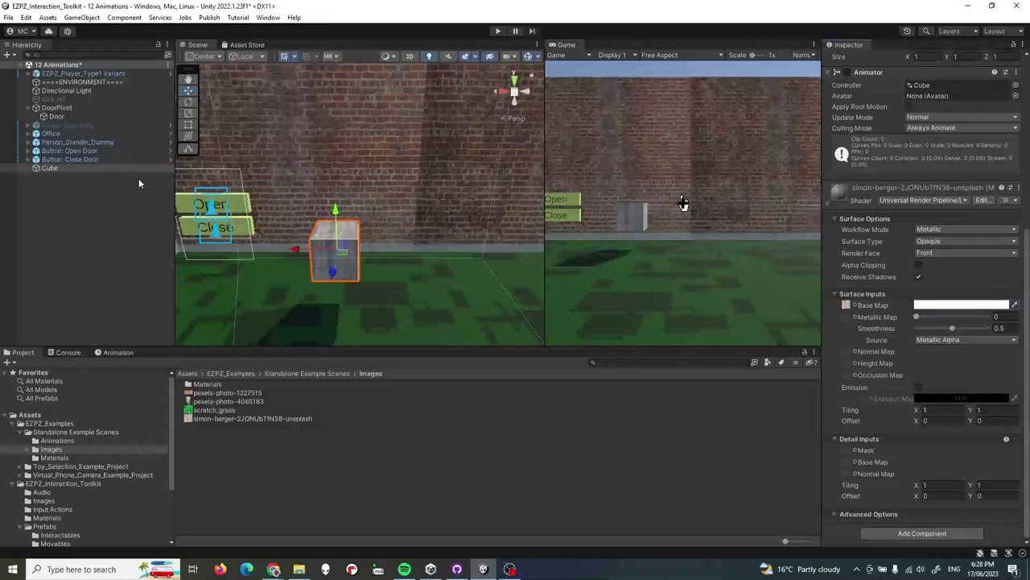
# - Reselect the Cube, turn on keyframe recording and move the playhead to frame 10
pyautogui.click(108, 219)
pyautogui.click(52, 167)
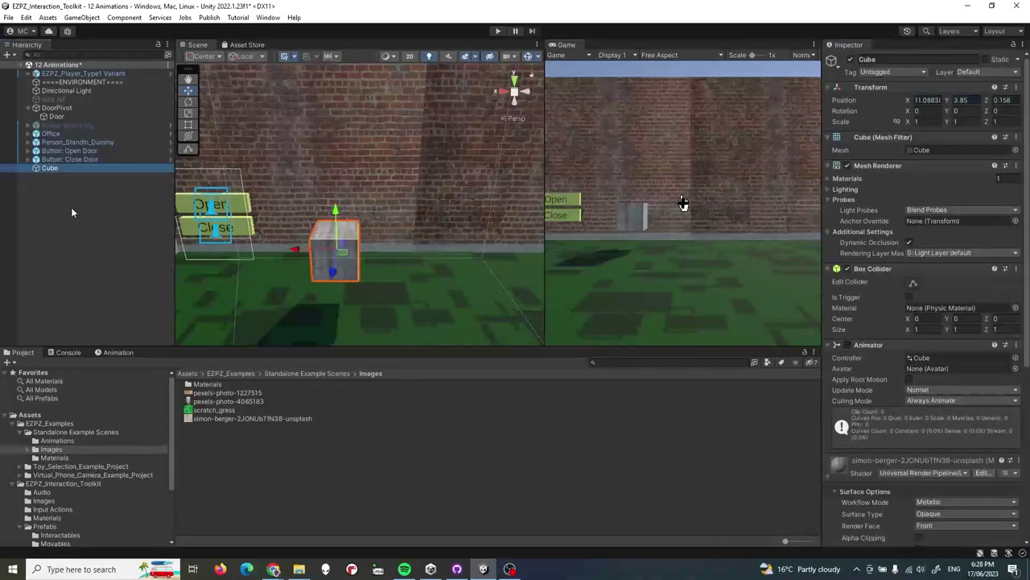
pyautogui.click(110, 353)
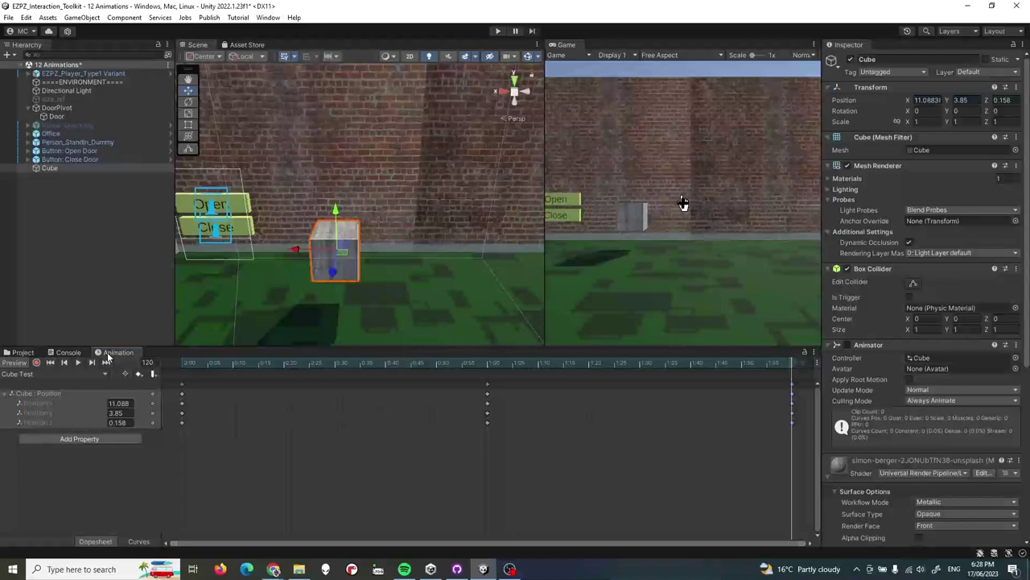
pyautogui.click(36, 363)
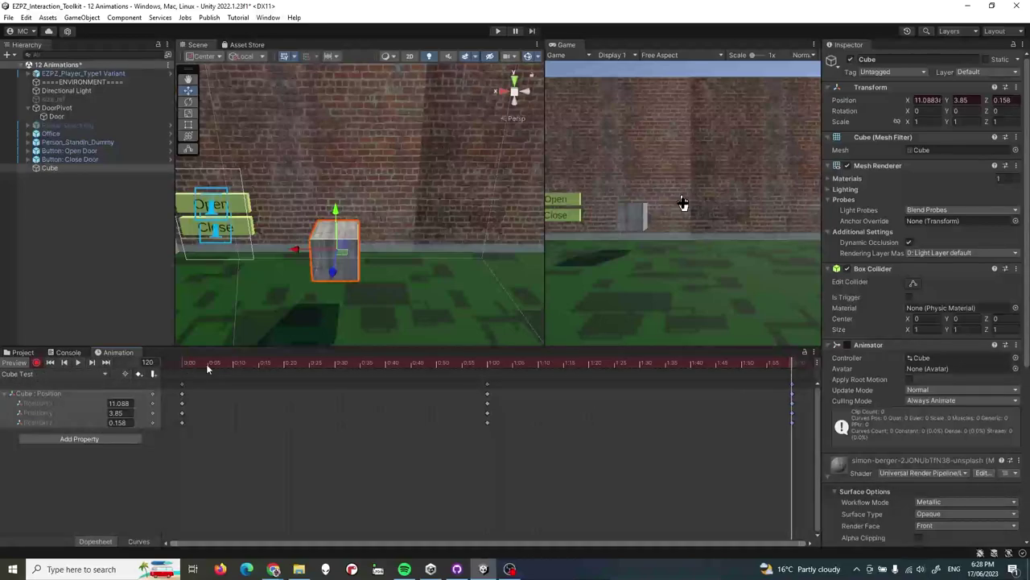
pyautogui.moveTo(234, 360)
pyautogui.mouseDown()
pyautogui.moveTo(378, 373)
pyautogui.moveTo(183, 372)
pyautogui.moveTo(232, 375)
pyautogui.mouseUp()
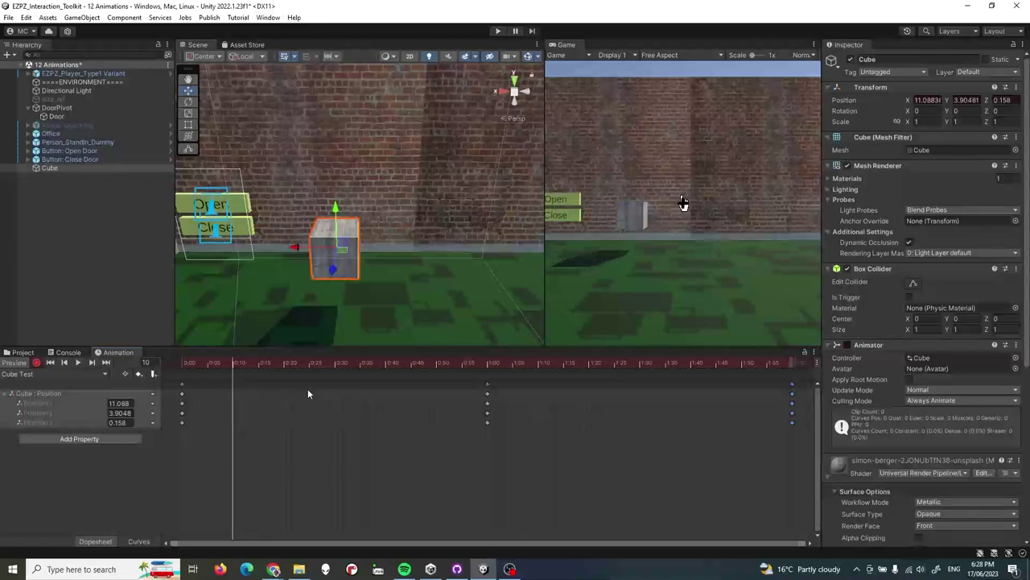
# - Key the Base Map colour to grey B7B7B7 at frame 10
pyautogui.scroll(-6, 947, 433)
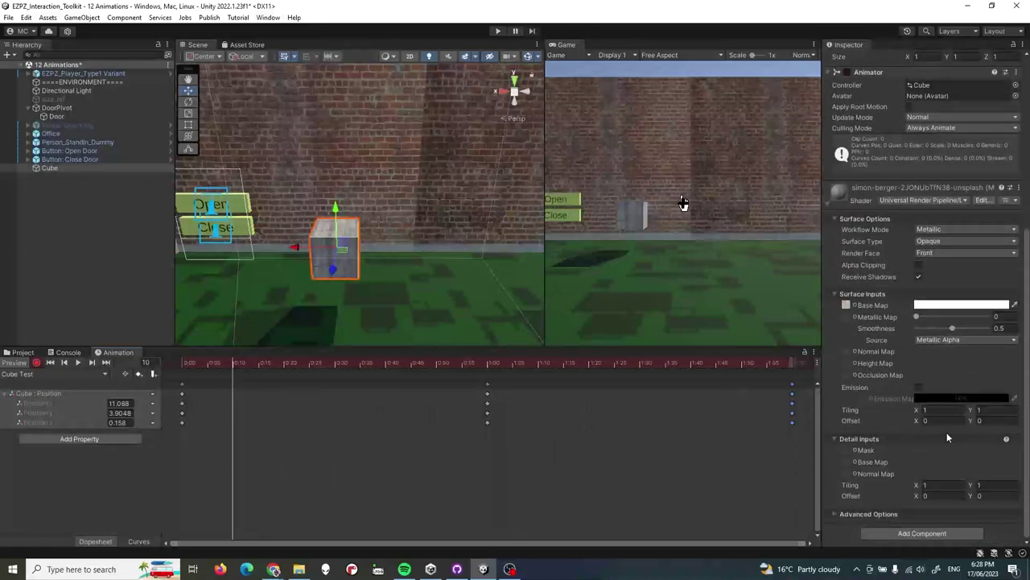
pyautogui.click(950, 307)
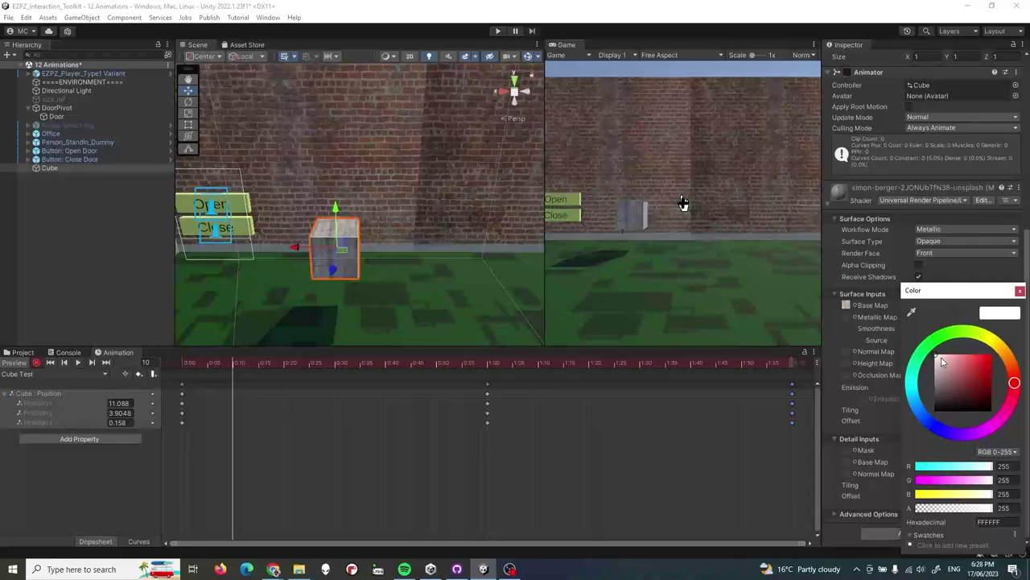
pyautogui.moveTo(940, 358); pyautogui.dragTo(935, 370)
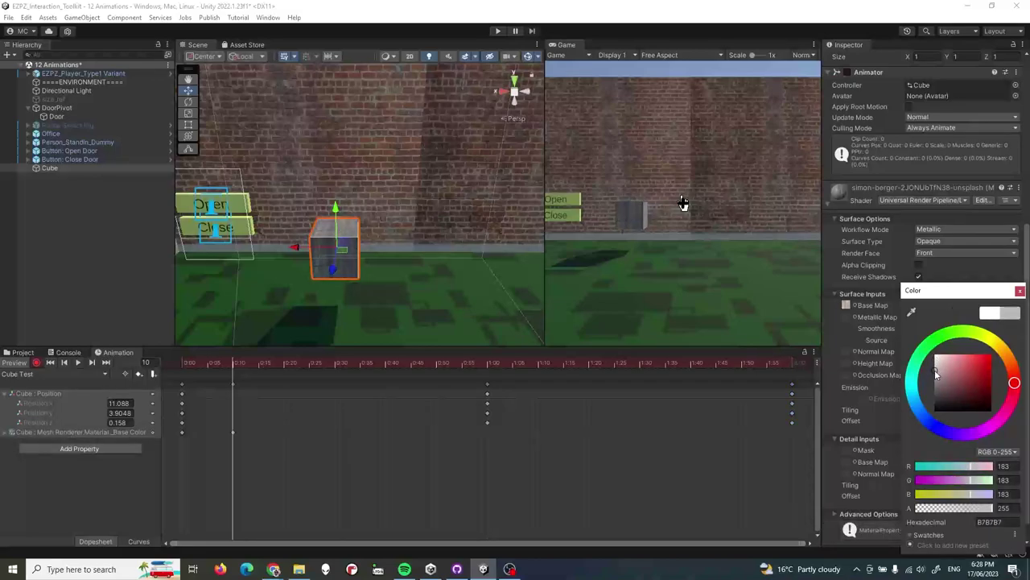
pyautogui.click(230, 359)
# - Preview the clip and scrub around frame 10 to check the darkening
pyautogui.moveTo(230, 358); pyautogui.dragTo(173, 364)
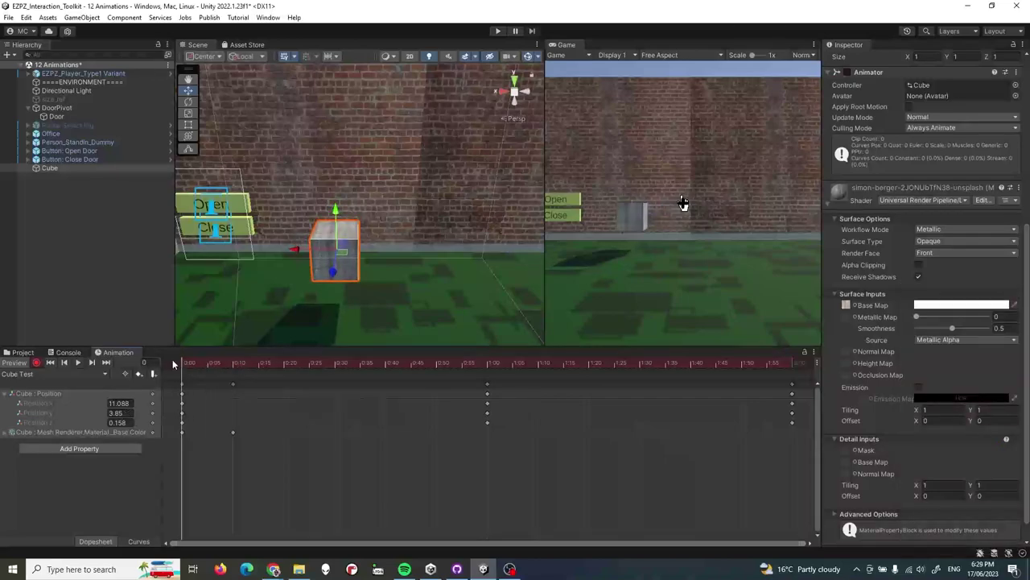
pyautogui.click(78, 364)
pyautogui.click(78, 364)
pyautogui.moveTo(239, 362); pyautogui.dragTo(161, 368)
pyautogui.moveTo(198, 363); pyautogui.dragTo(228, 363)
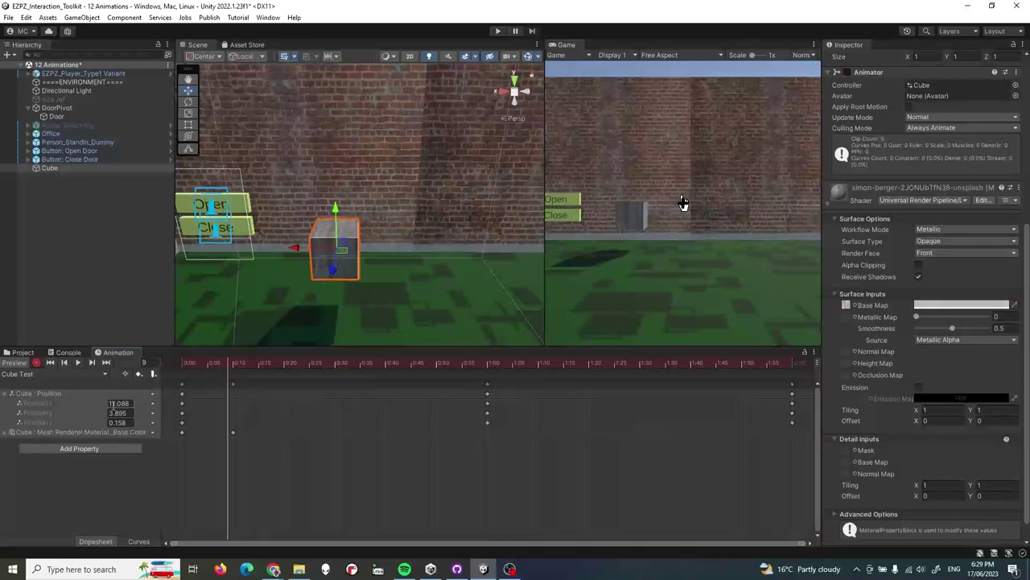
# - Expand Base Color into its r, g, b and a channels and box-select its 0:00 keyframes
pyautogui.click(6, 432)
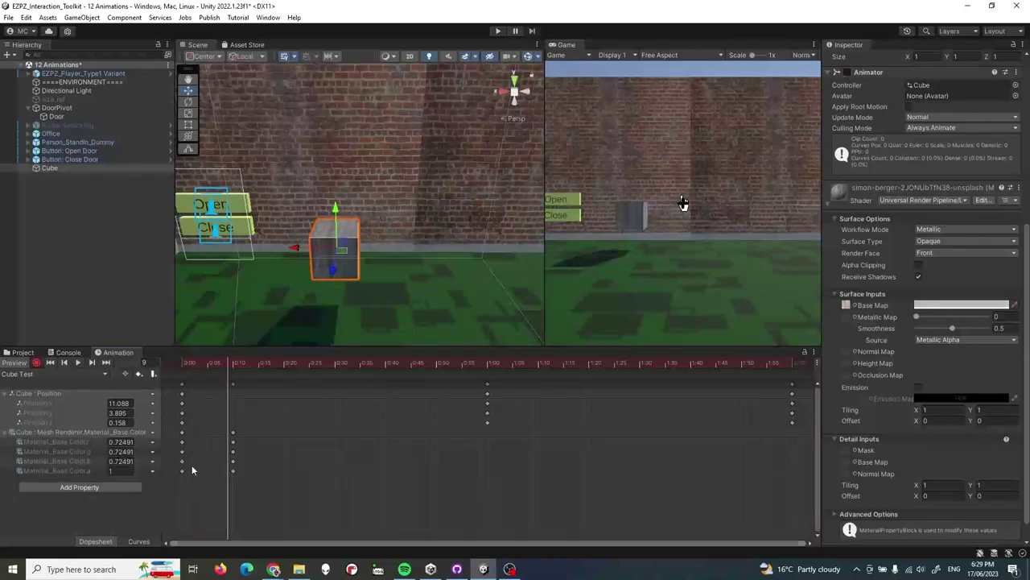
pyautogui.click(6, 433)
pyautogui.moveTo(274, 456); pyautogui.dragTo(231, 388)
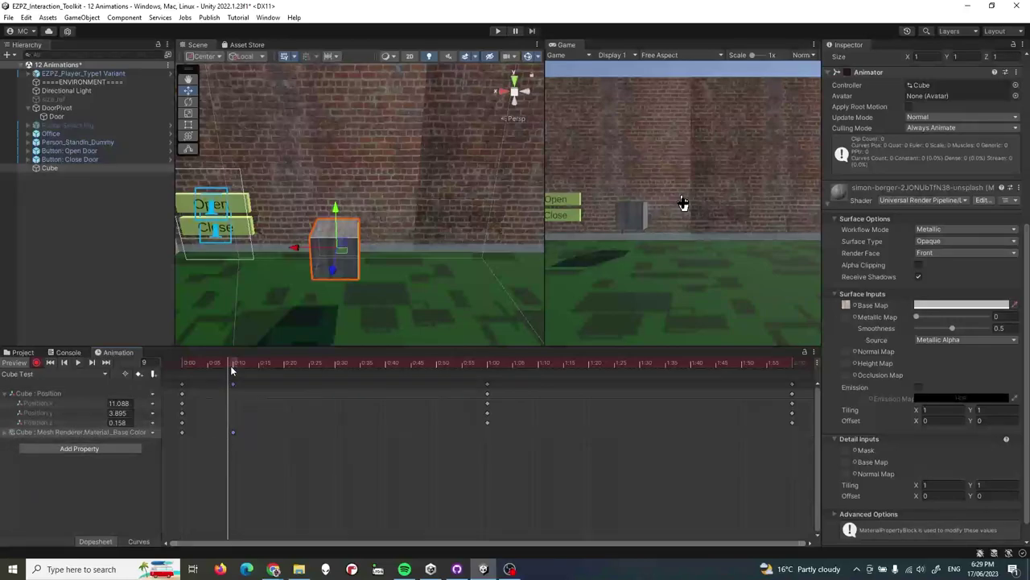
pyautogui.click(182, 432)
pyautogui.click(6, 432)
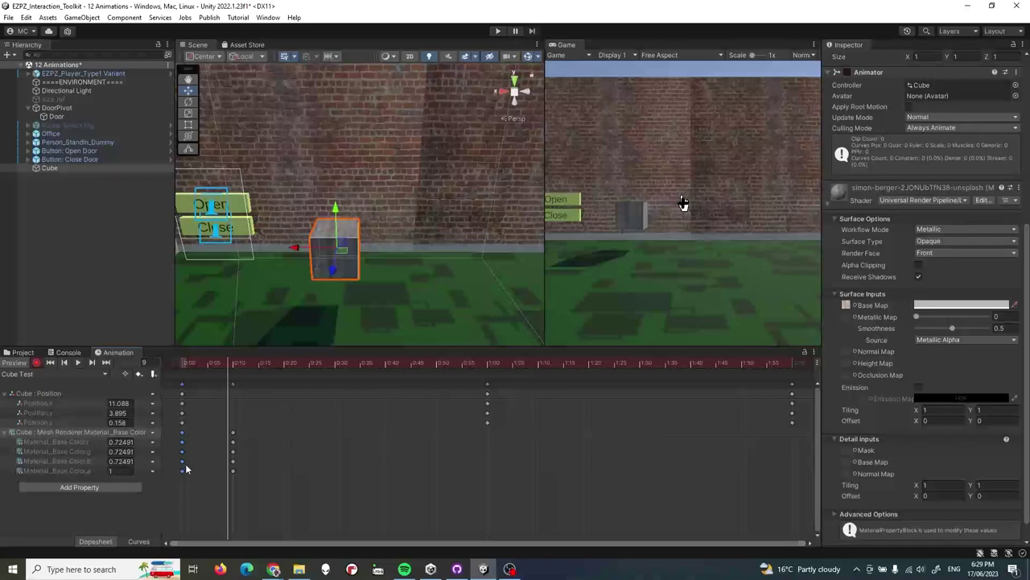
pyautogui.moveTo(198, 486); pyautogui.dragTo(179, 438)
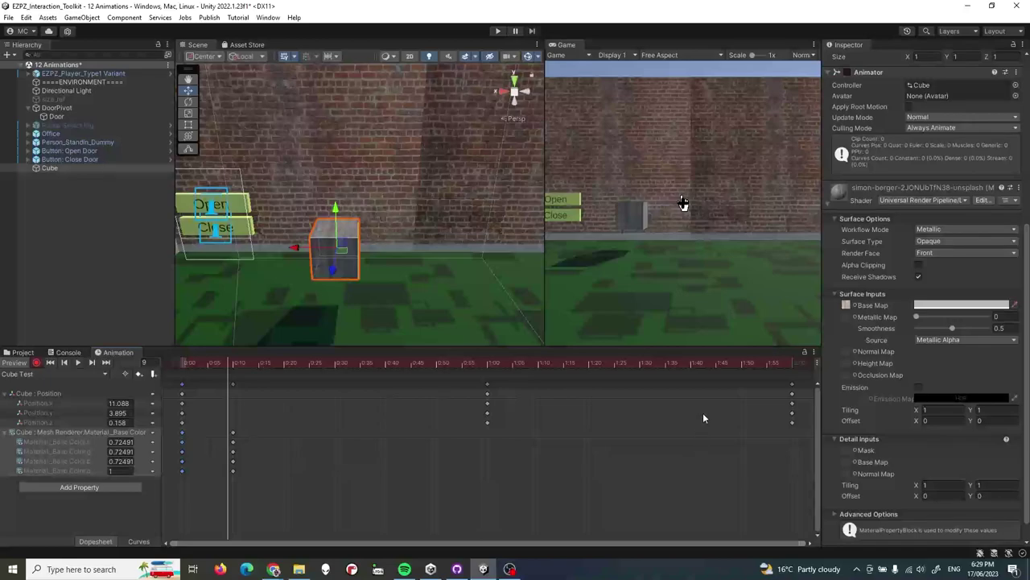
# - Preview the Cube Test clip from its first frame
pyautogui.click(692, 364)
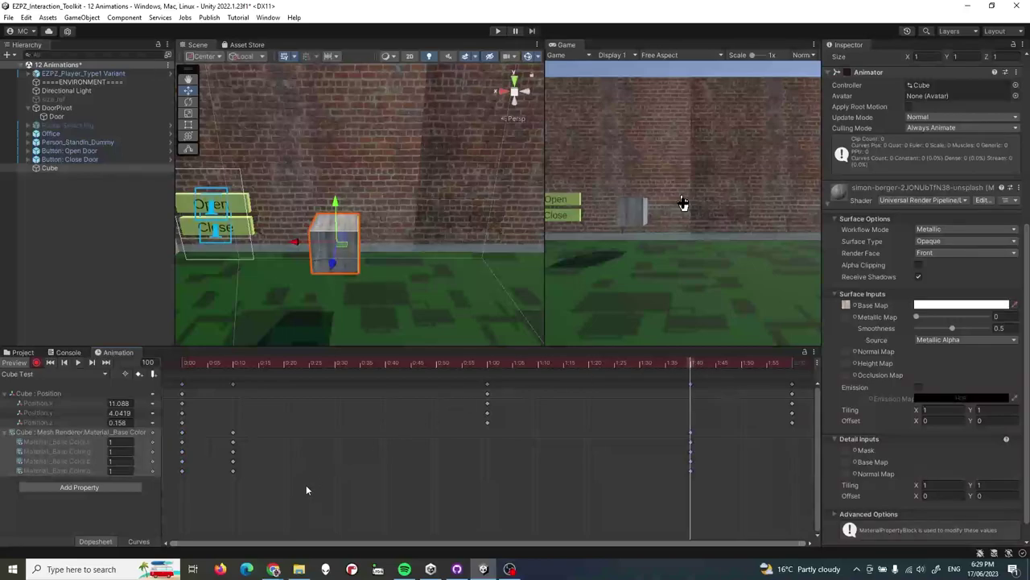
pyautogui.click(171, 357)
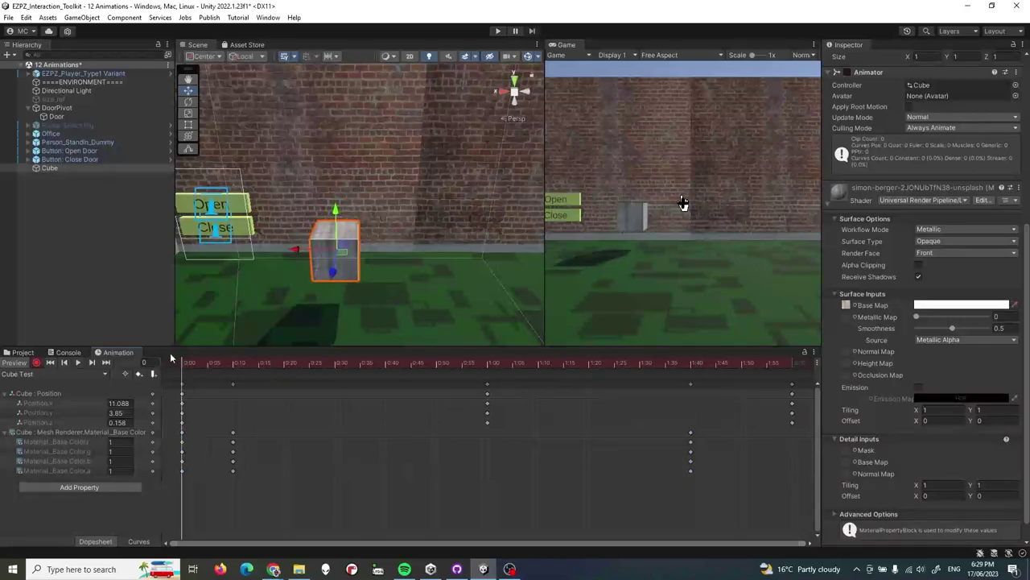
pyautogui.click(78, 363)
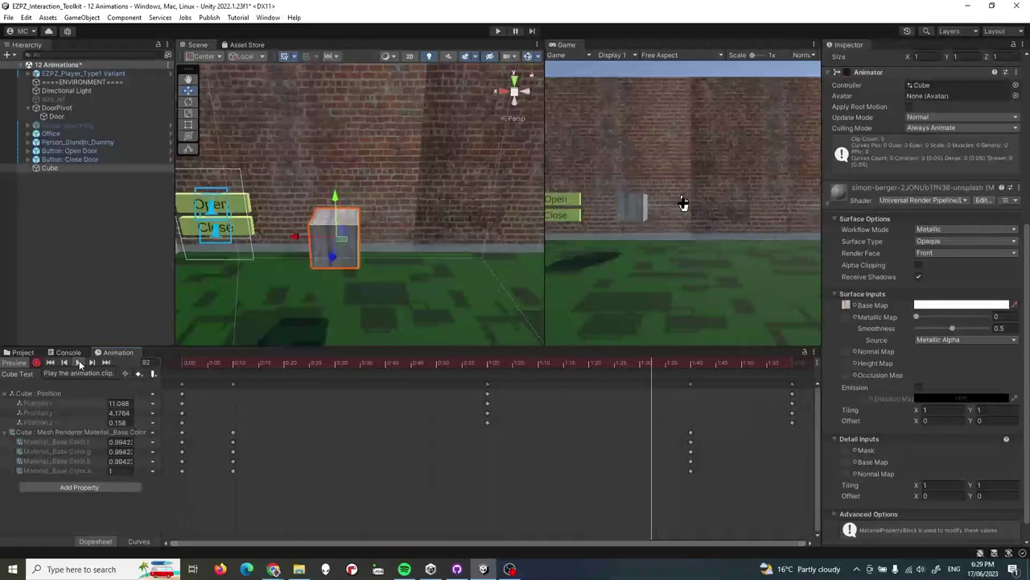
# - Move the dark tint keyframes from 0:10 to 1:00, replay, then set the preview to frame 25
pyautogui.moveTo(265, 505); pyautogui.dragTo(486, 479)
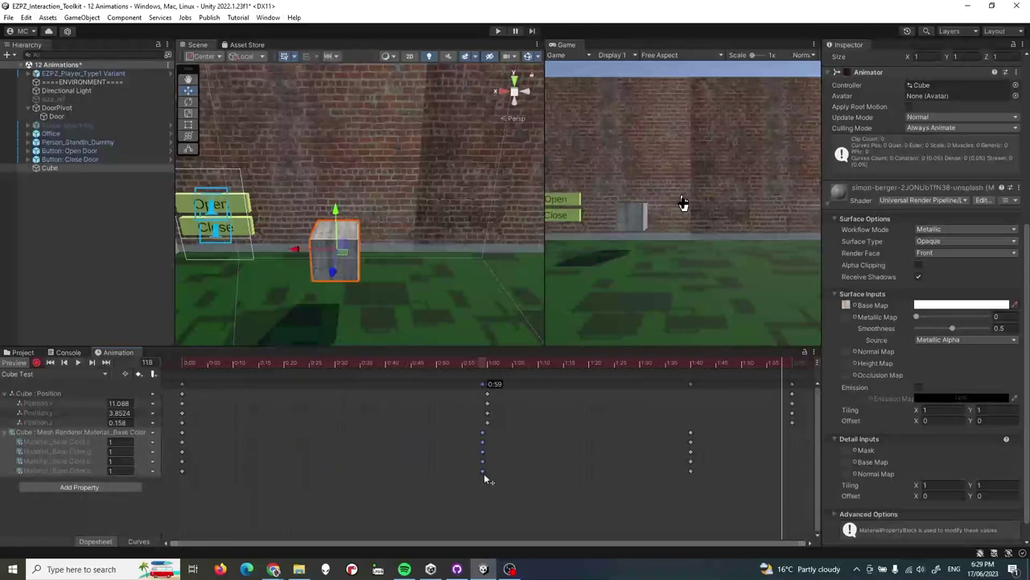
pyautogui.moveTo(330, 368); pyautogui.dragTo(160, 357)
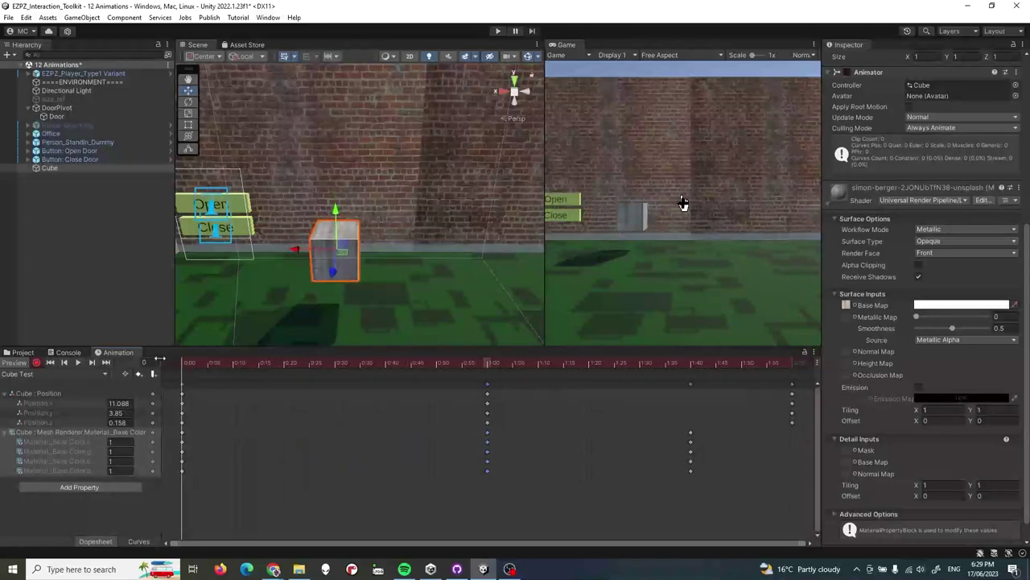
pyautogui.click(78, 362)
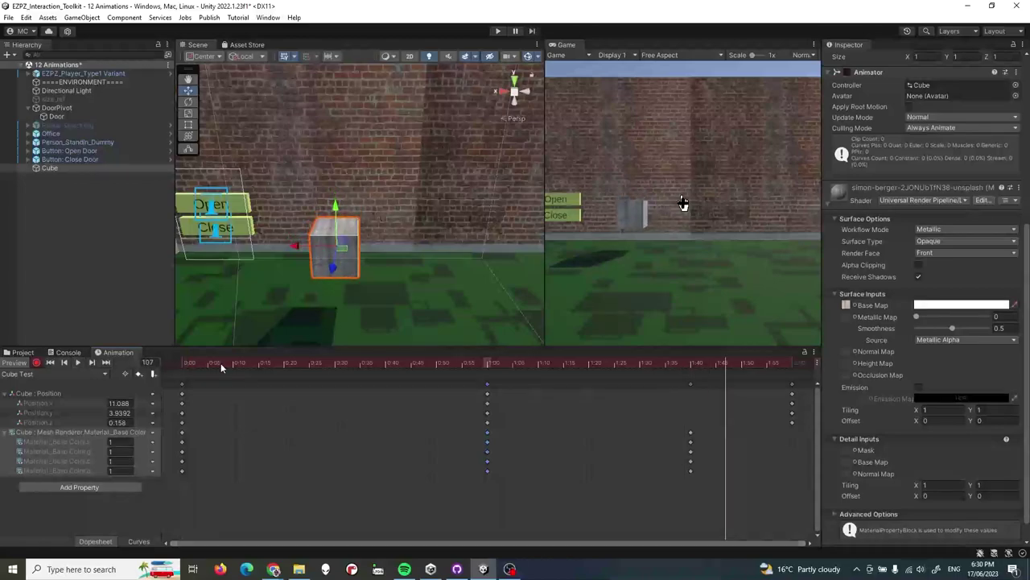
pyautogui.moveTo(222, 367); pyautogui.dragTo(308, 364)
pyautogui.scroll(-1, 942, 448)
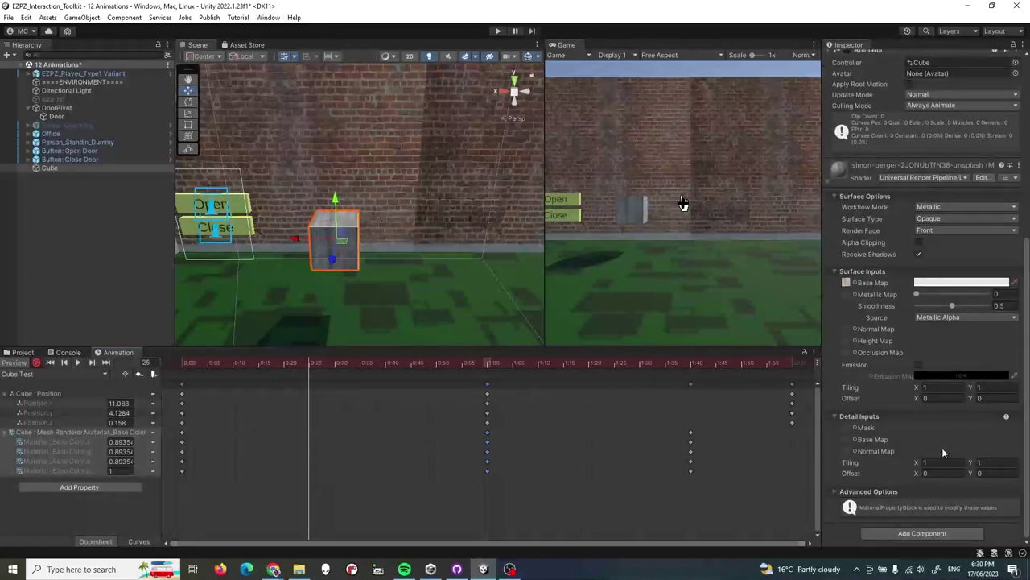
# - Tint the cube red at frame 25 and move the 1:40 colour keys to 2:00
pyautogui.click(948, 283)
pyautogui.moveTo(980, 344); pyautogui.dragTo(986, 345)
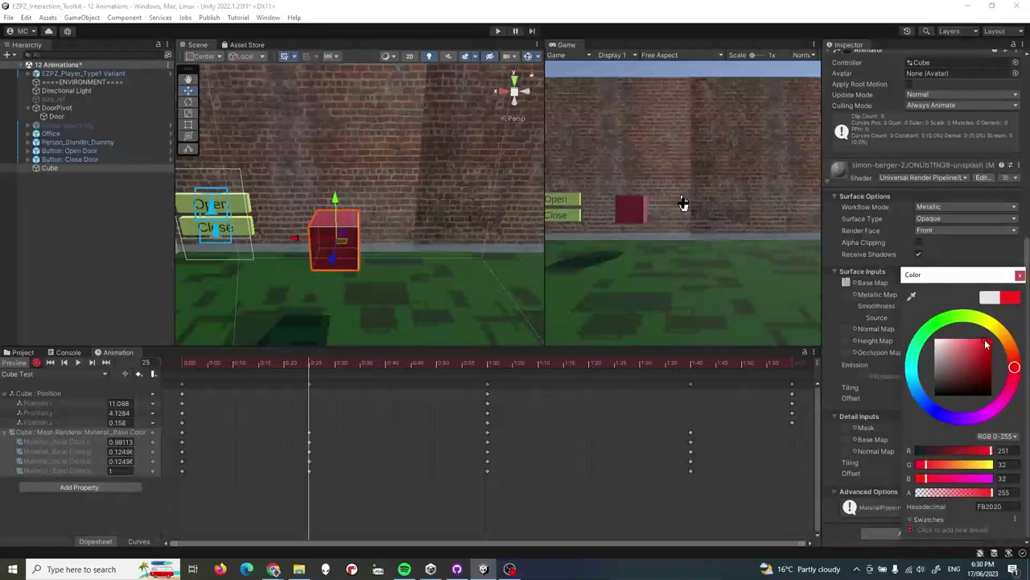
pyautogui.click(794, 365)
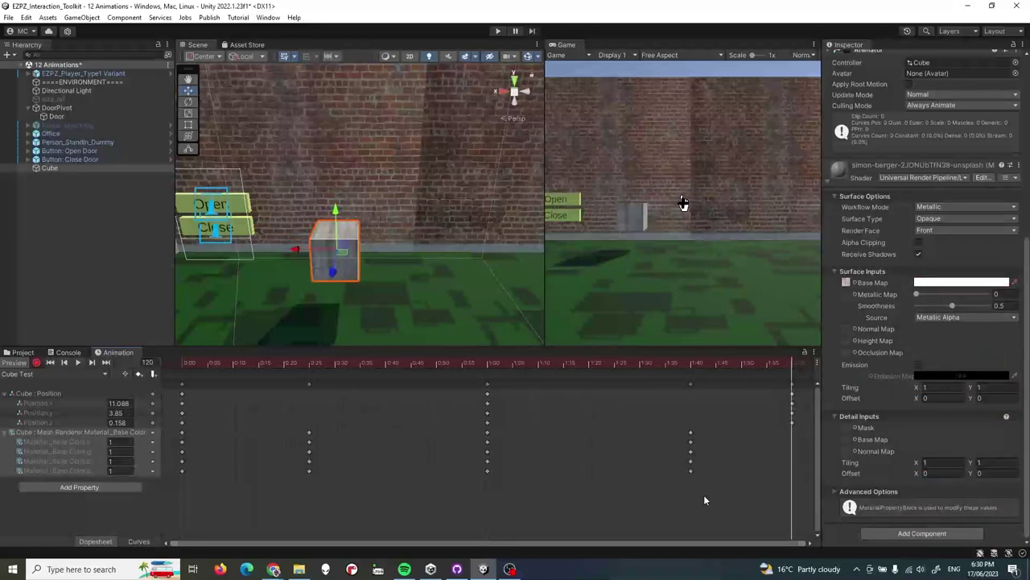
pyautogui.moveTo(664, 427); pyautogui.dragTo(793, 442)
# - Key a yellow tint at frame 95, then replay the clip from frame 0 to review
pyautogui.moveTo(695, 367); pyautogui.dragTo(667, 369)
pyautogui.click(929, 284)
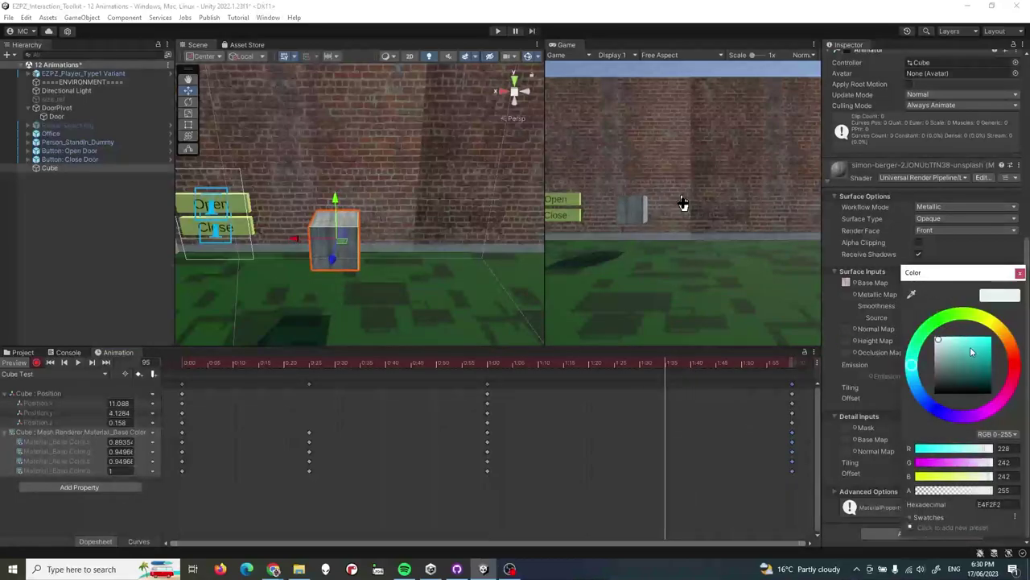
pyautogui.click(984, 338)
pyautogui.click(990, 321)
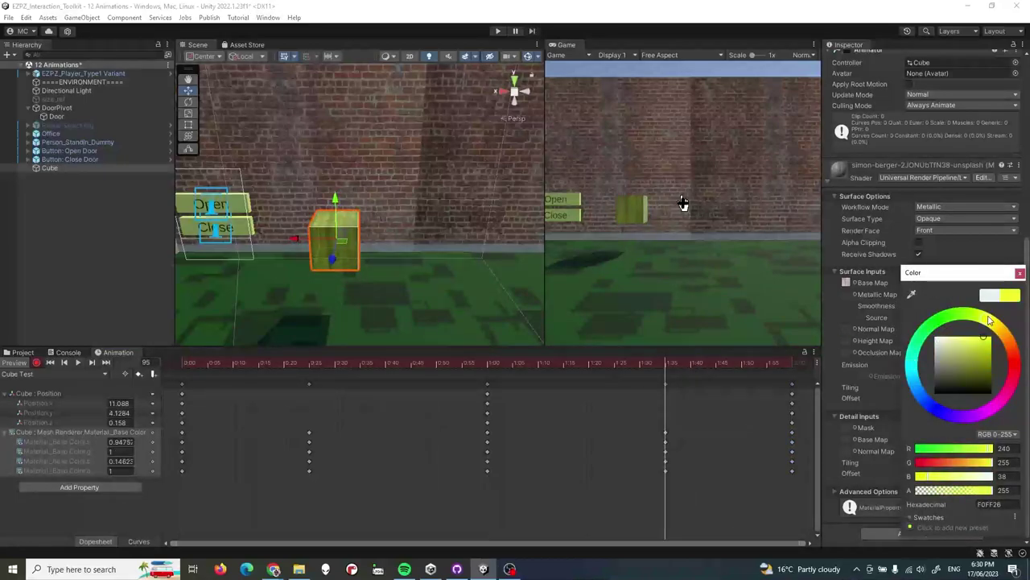
pyautogui.click(1019, 275)
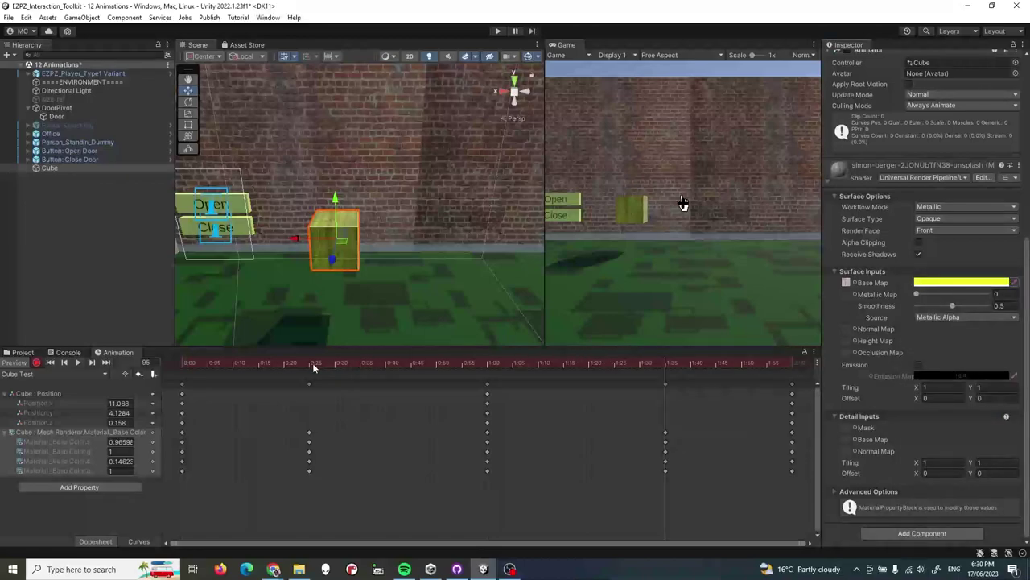
pyautogui.moveTo(281, 366); pyautogui.dragTo(149, 364)
pyautogui.click(83, 363)
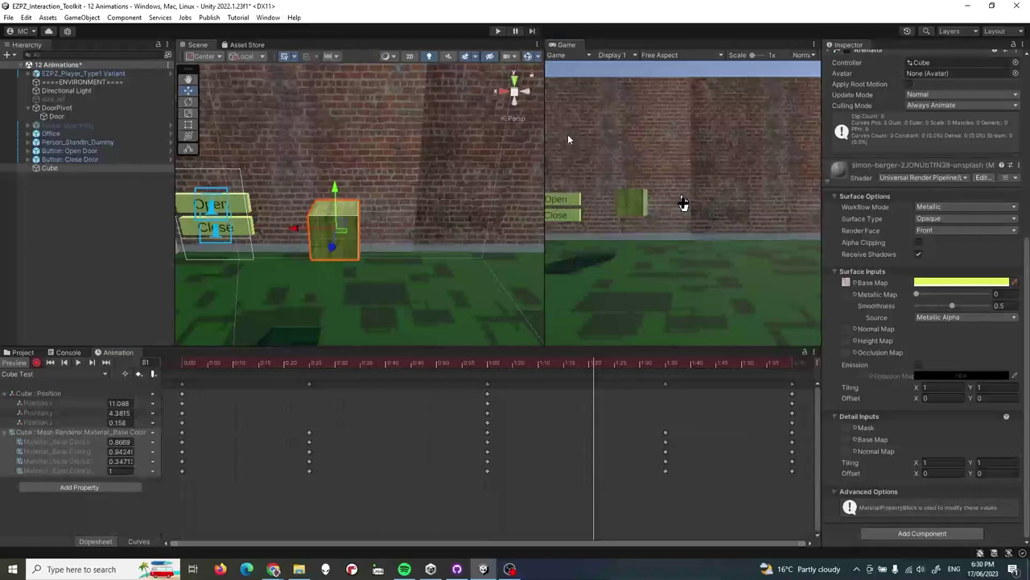
pyautogui.moveTo(546, 134); pyautogui.dragTo(495, 148)
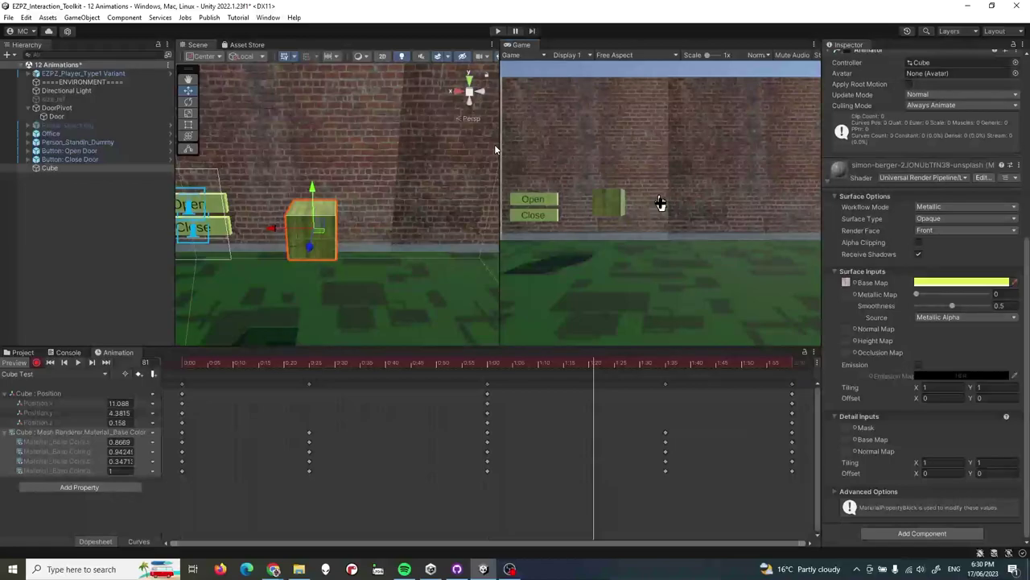
pyautogui.click(497, 31)
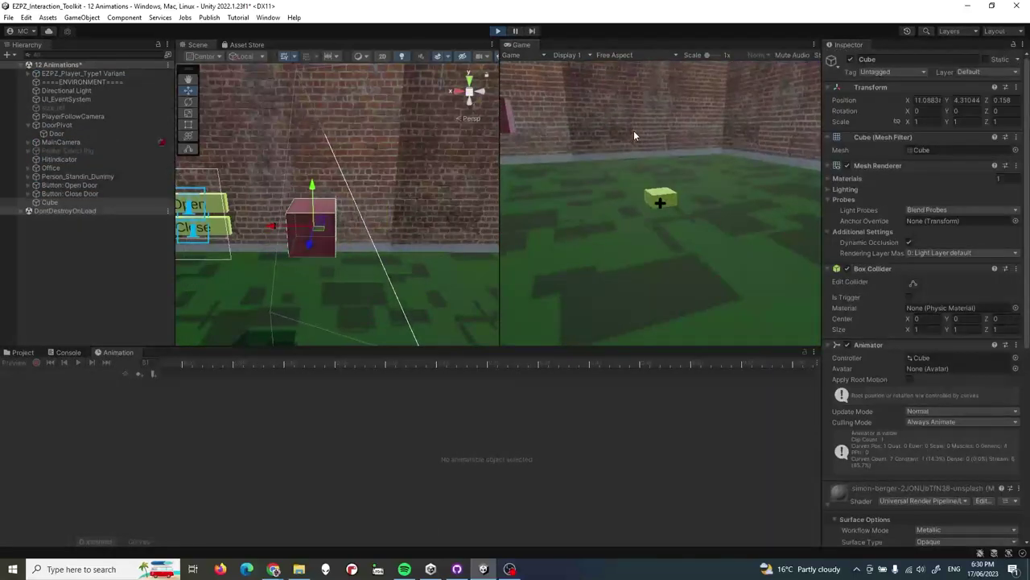
pyautogui.click(633, 136)
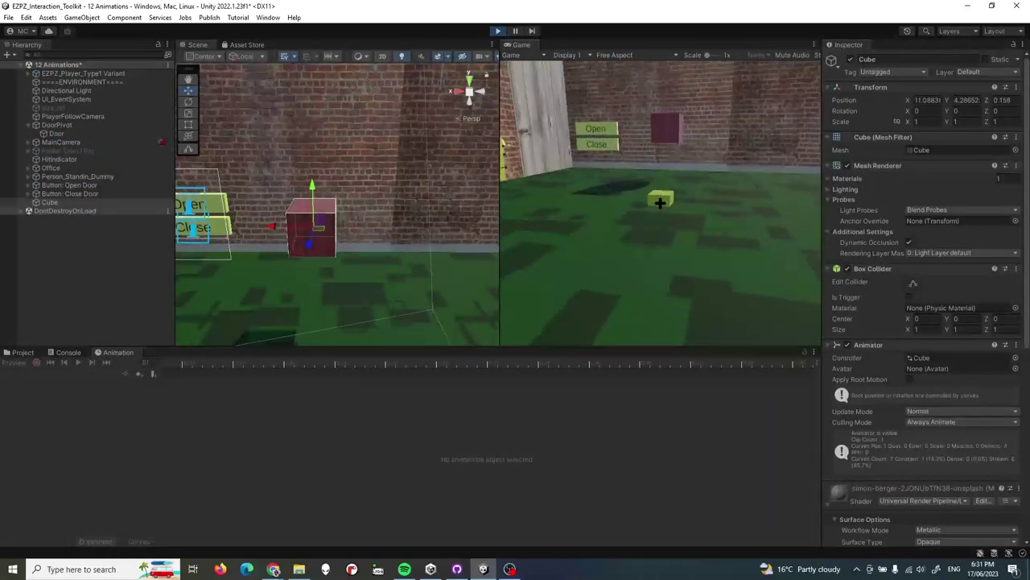
pyautogui.press('w')
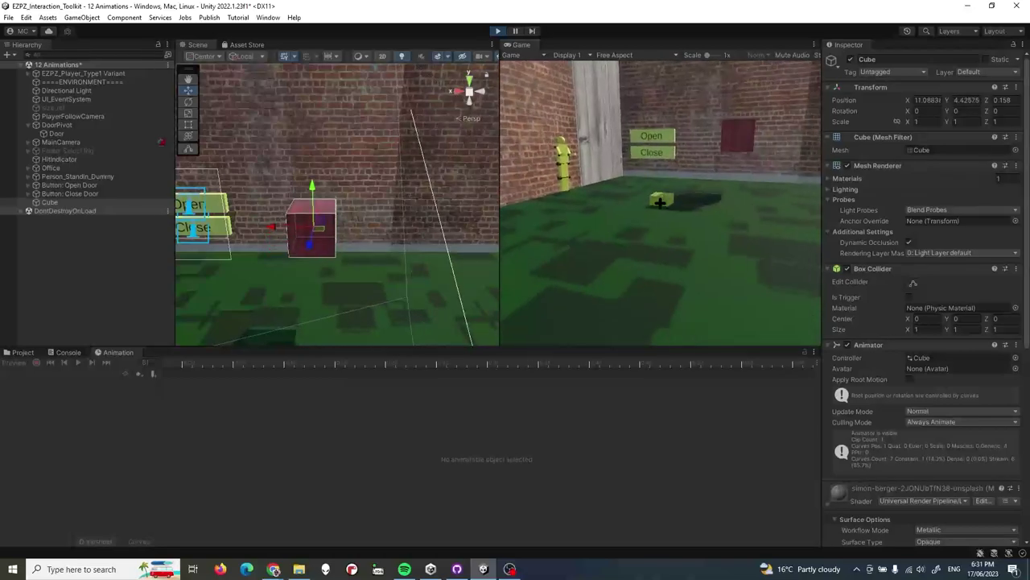
pyautogui.press('w')
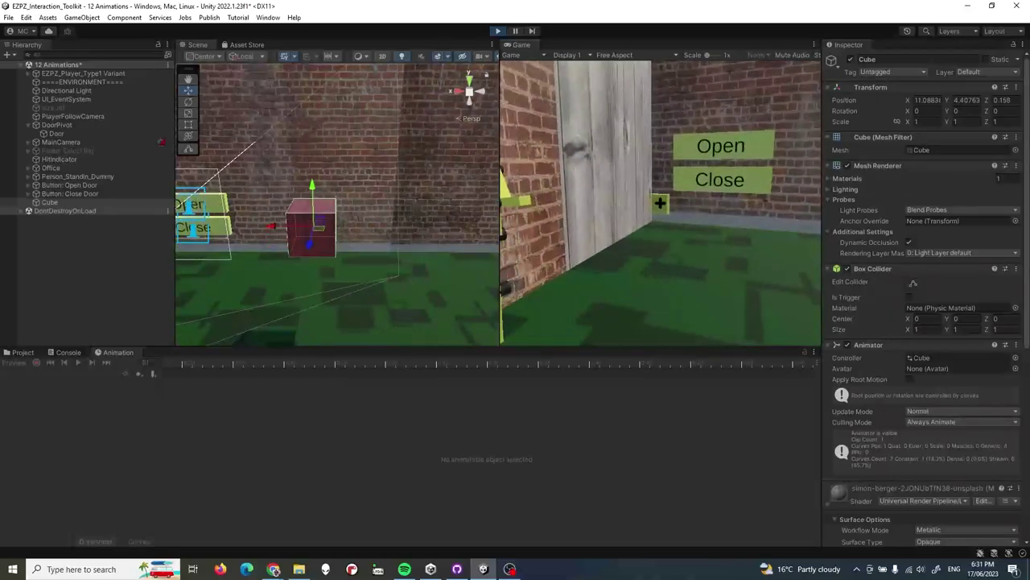
pyautogui.press('w')
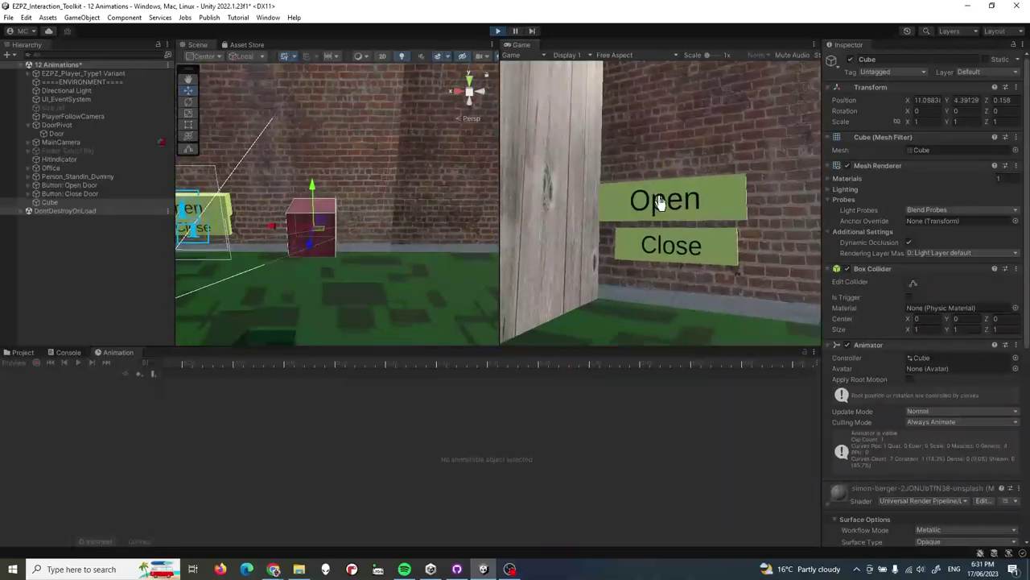
pyautogui.press('s')
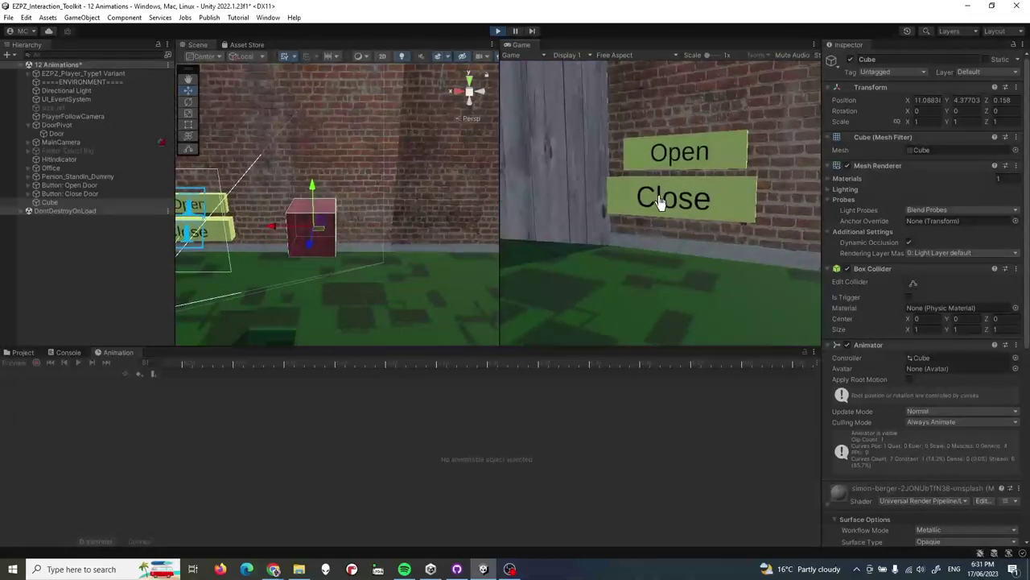
pyautogui.press('s')
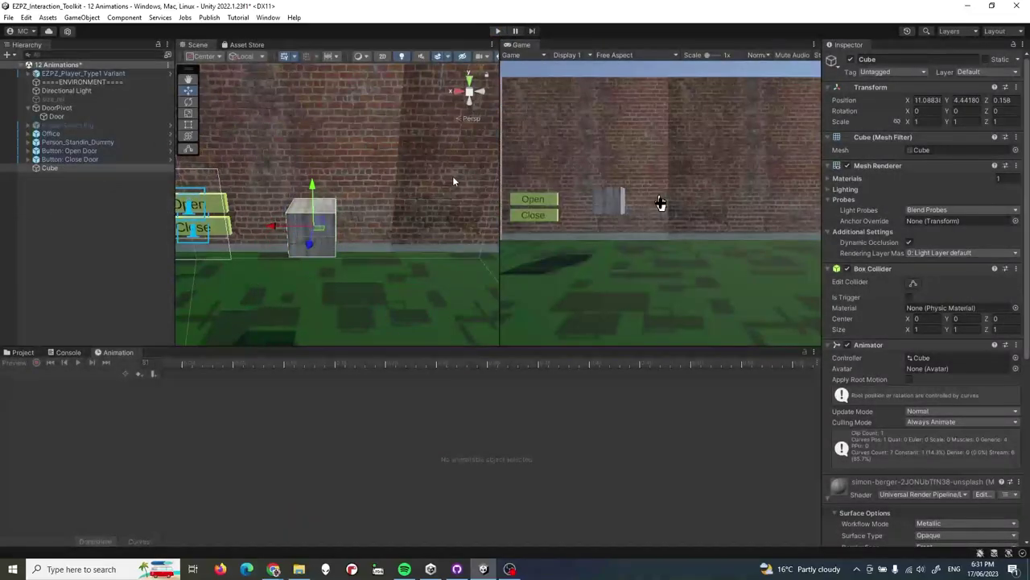
# - Reselect Cube, return the playhead to frame 0, and enable keyframe recording for Cube Test
pyautogui.moveTo(452, 175); pyautogui.dragTo(363, 180, button='right')
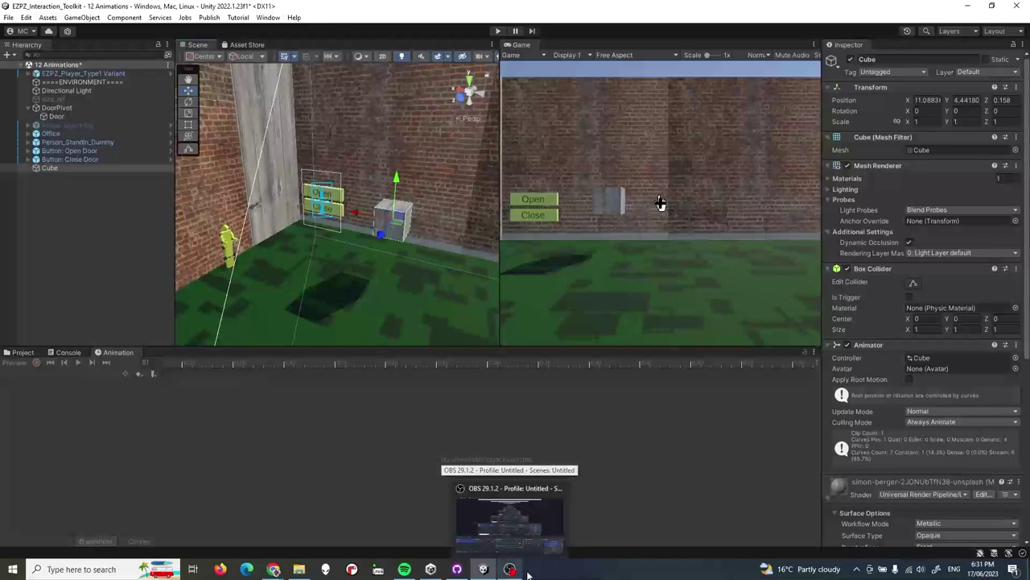
pyautogui.scroll(3, 451, 310)
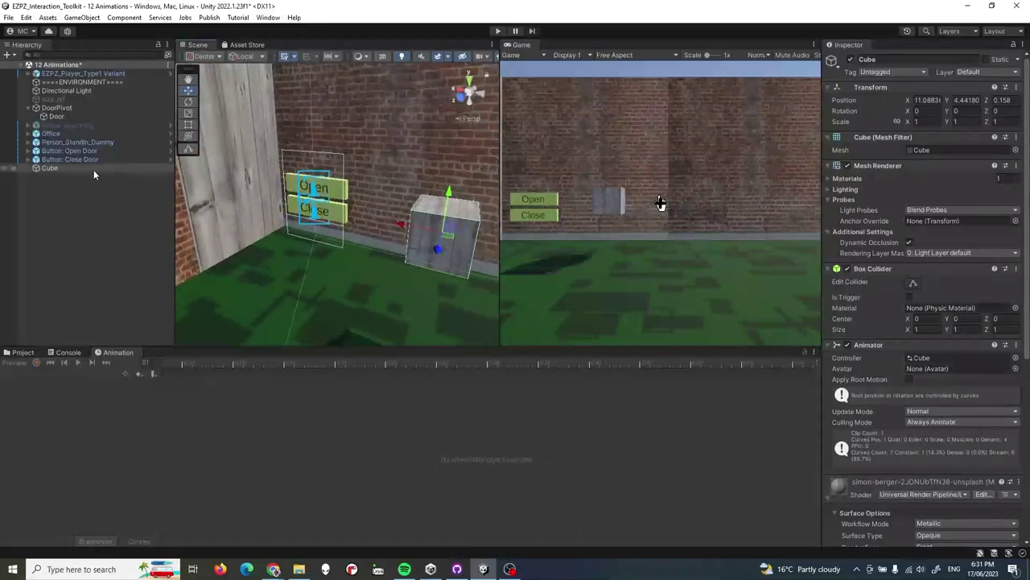
pyautogui.click(69, 151)
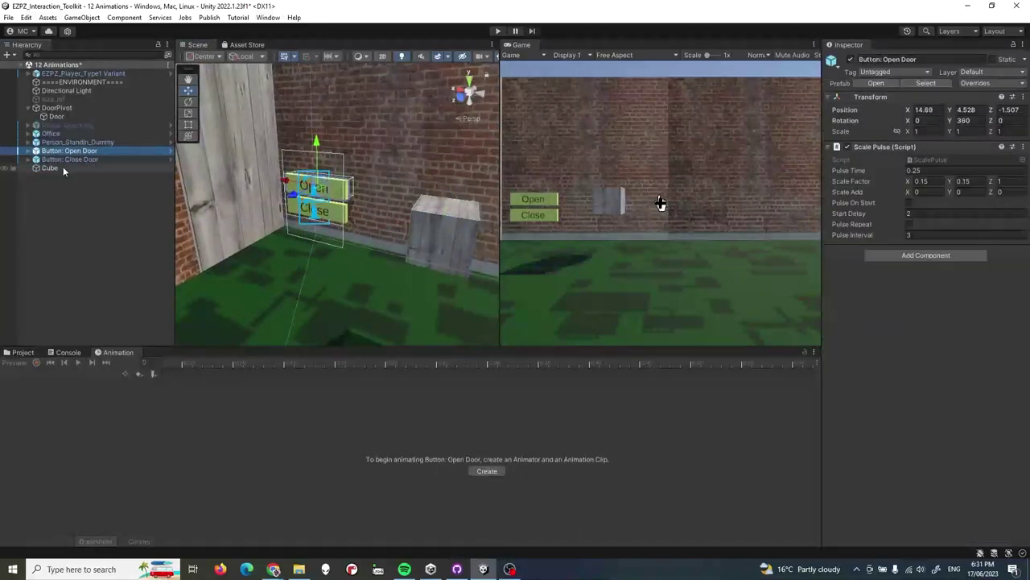
pyautogui.click(62, 166)
pyautogui.click(407, 365)
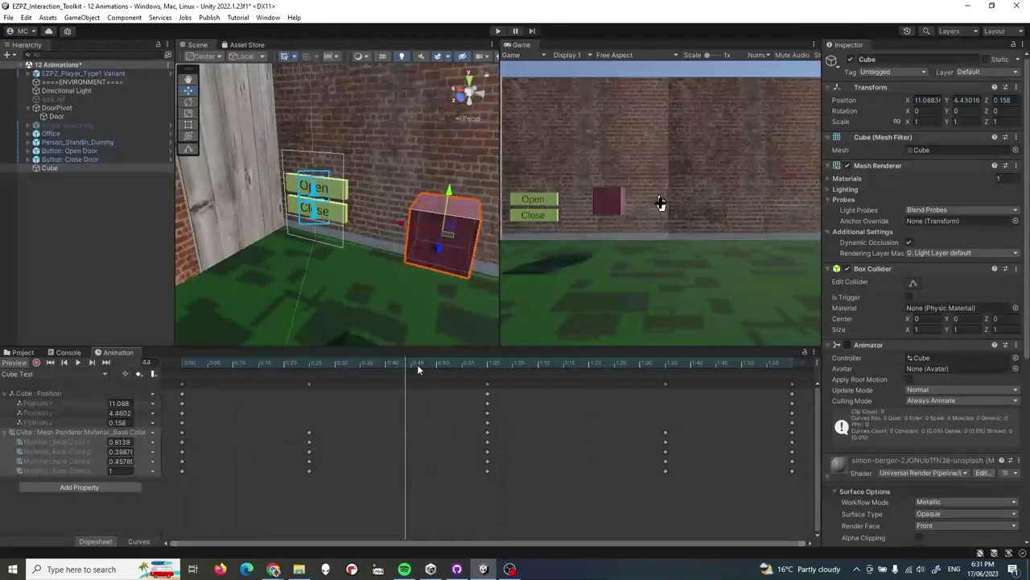
pyautogui.moveTo(418, 369); pyautogui.dragTo(178, 393)
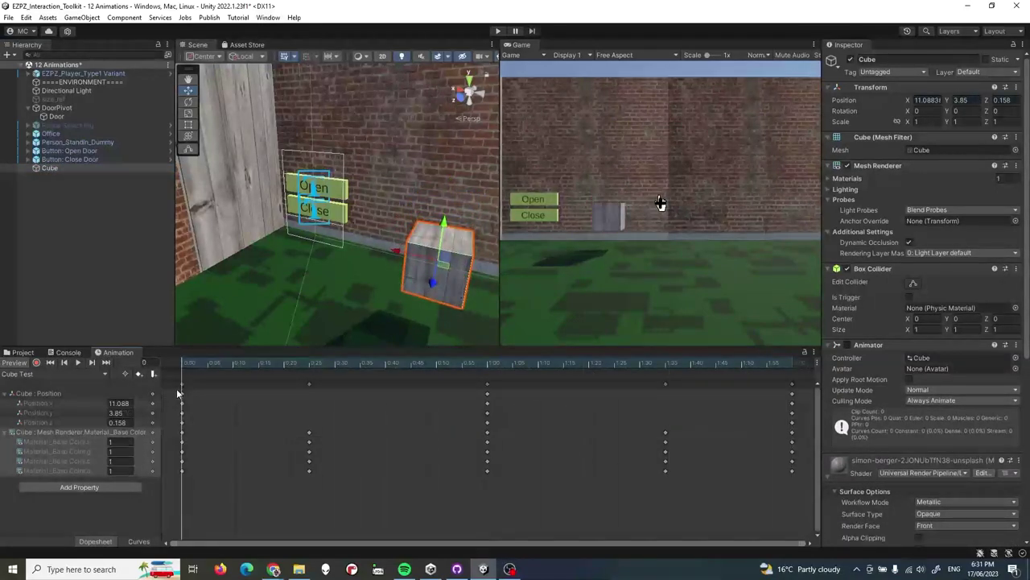
pyautogui.scroll(1, 252, 392)
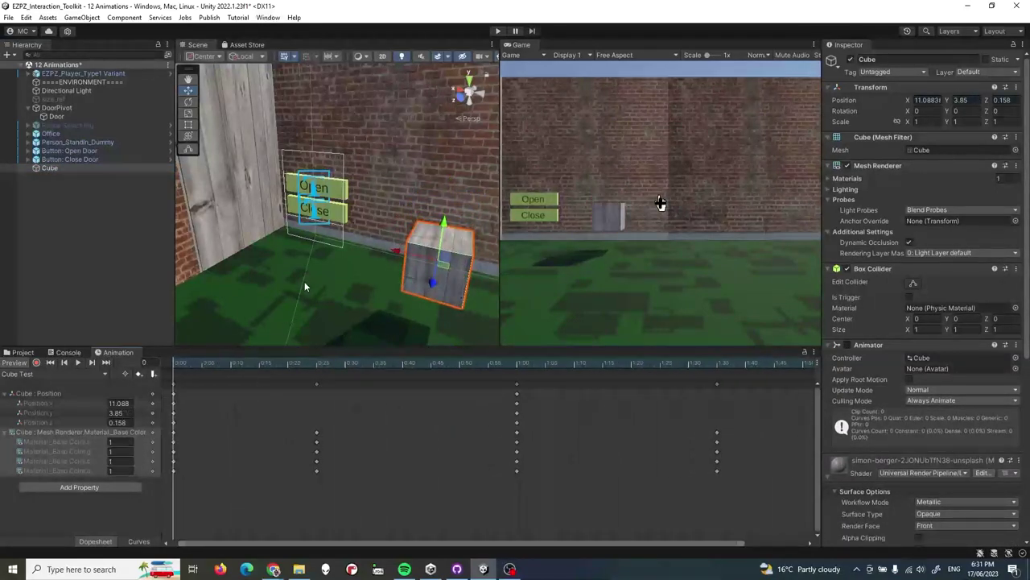
pyautogui.click(36, 363)
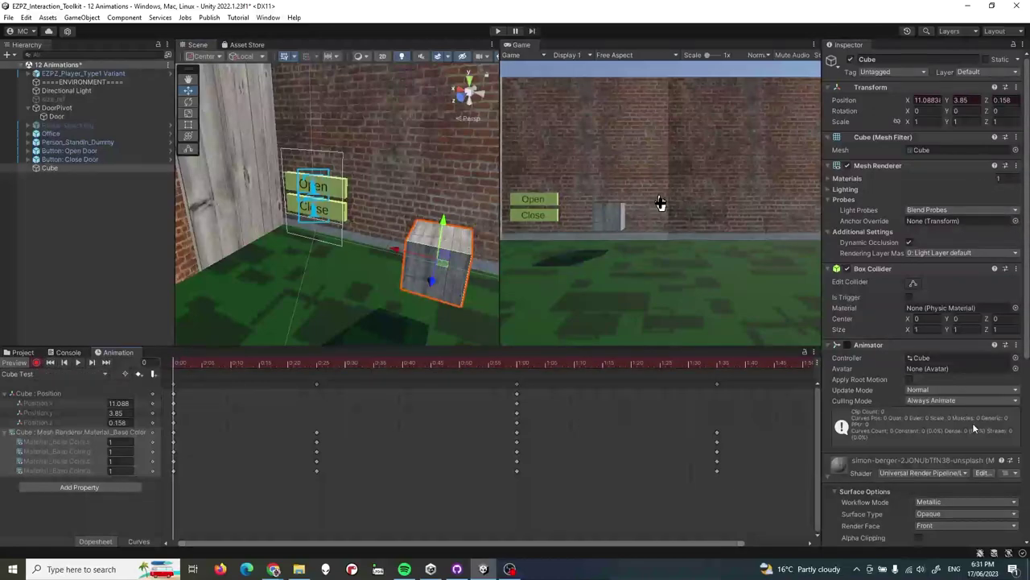